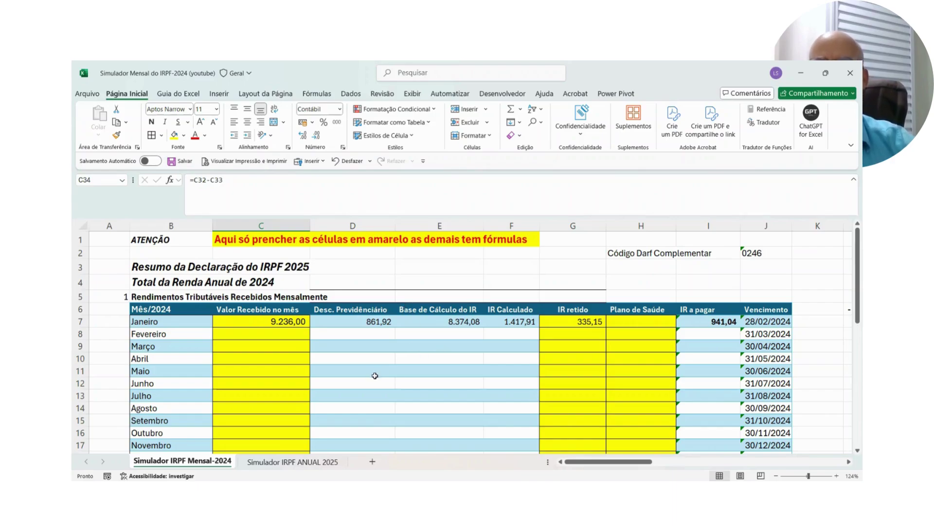
Examine the three income sources listed below the monthly table, checking the gross value and IRRF of renda 1
{"action": "scroll", "coordinate": [395, 380], "scroll_direction": "down", "scroll_amount": 4}
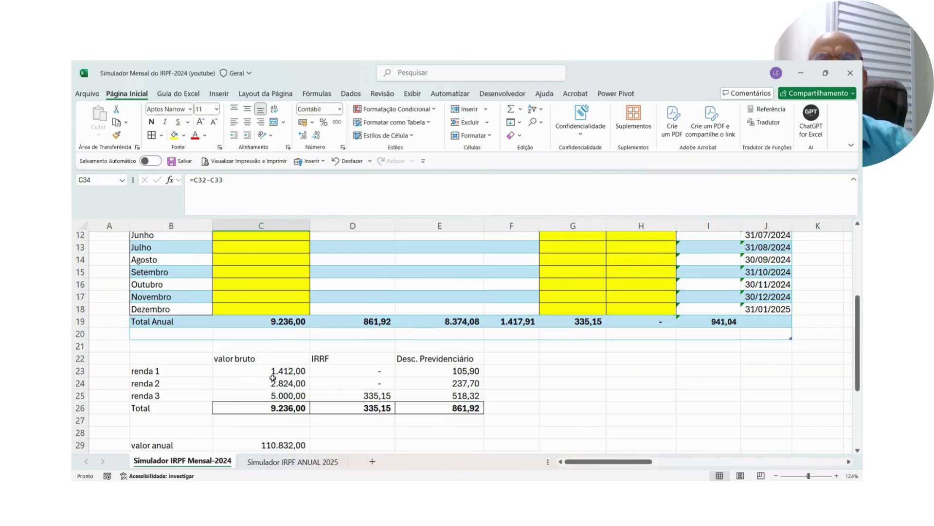
{"action": "left_click", "coordinate": [167, 370]}
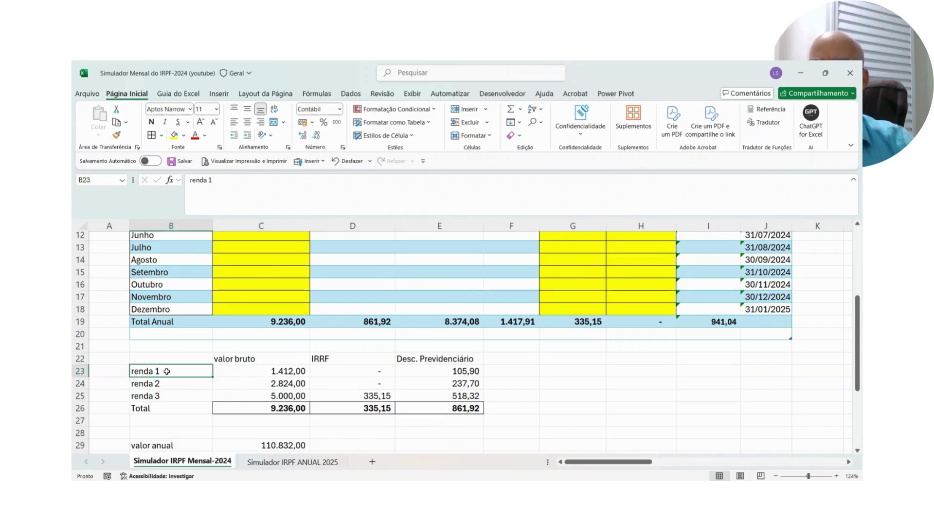
{"action": "left_click_drag", "start_coordinate": [175, 372], "coordinate": [180, 396]}
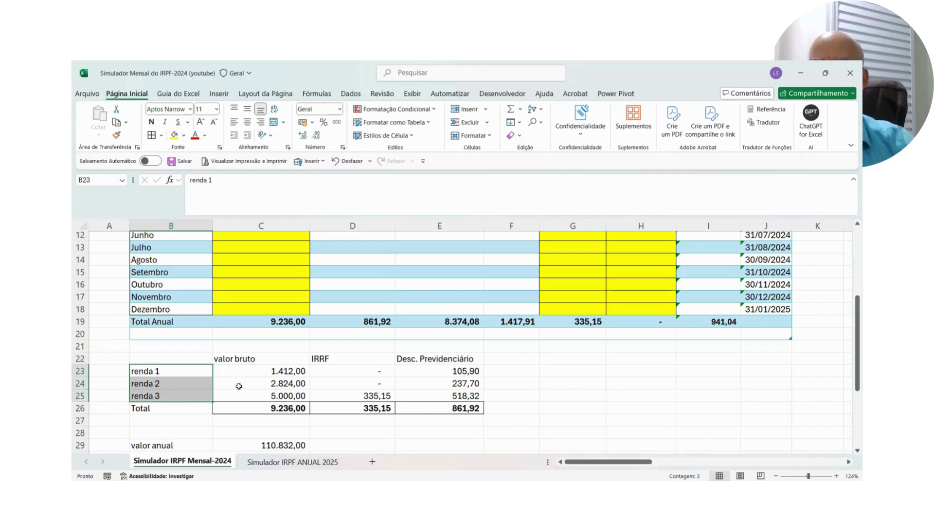
{"action": "left_click", "coordinate": [268, 373]}
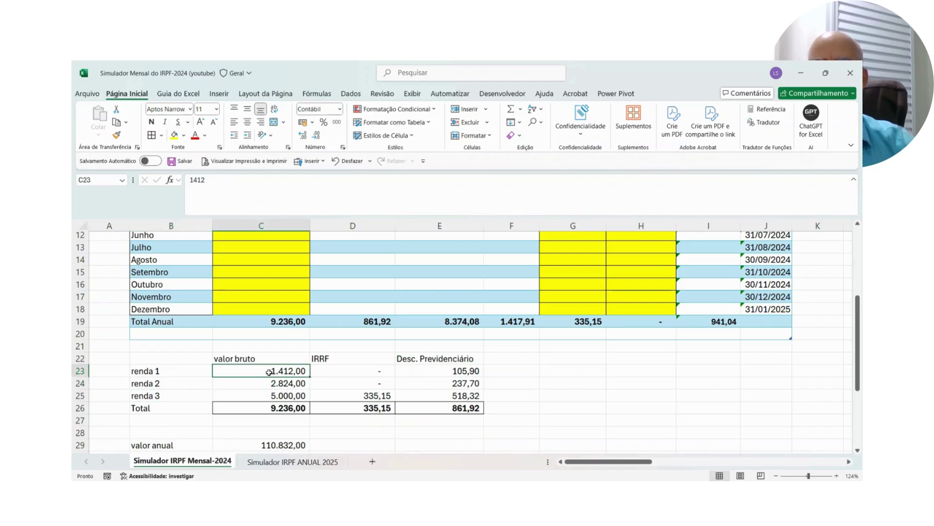
{"action": "left_click", "coordinate": [291, 384]}
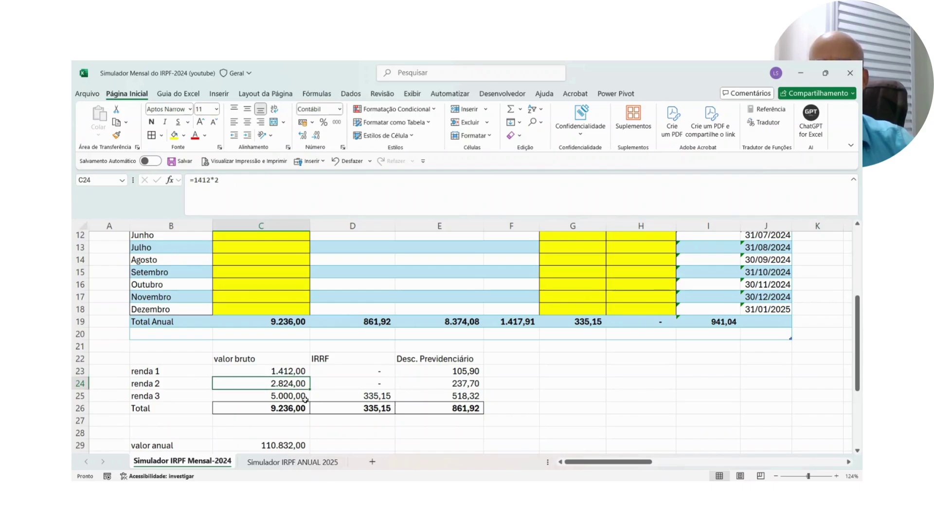
{"action": "left_click", "coordinate": [292, 371]}
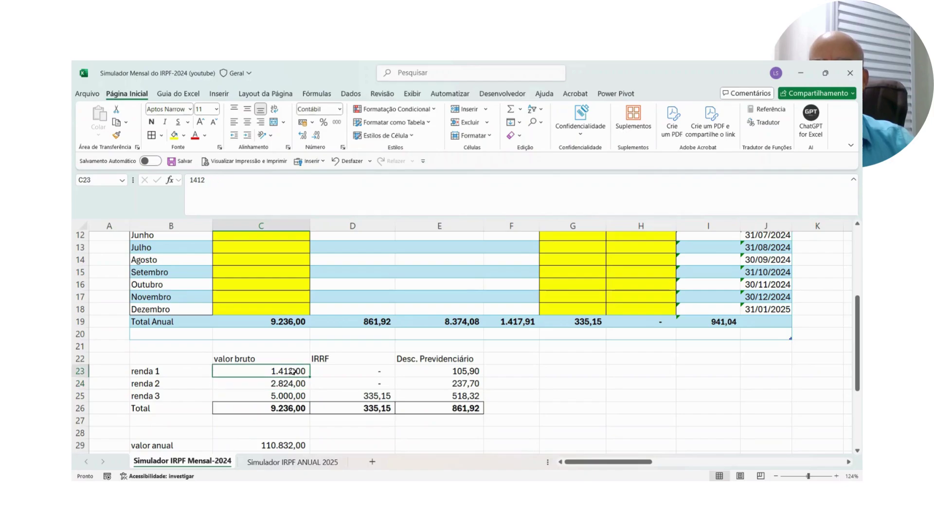
{"action": "left_click", "coordinate": [354, 370]}
{"action": "left_click", "coordinate": [287, 370]}
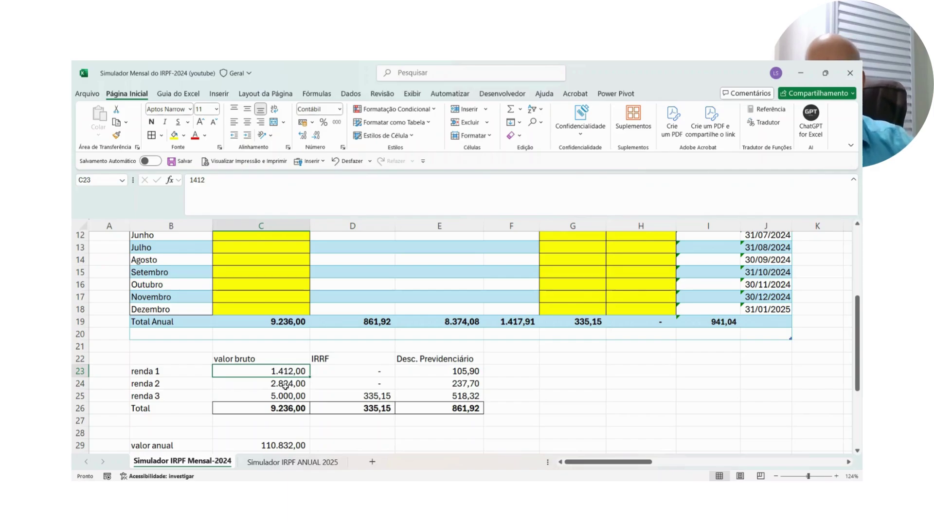
Check the gross value and IRRF of renda 2 and renda 3, and select all three gross values in C23:C25
{"action": "left_click", "coordinate": [287, 383]}
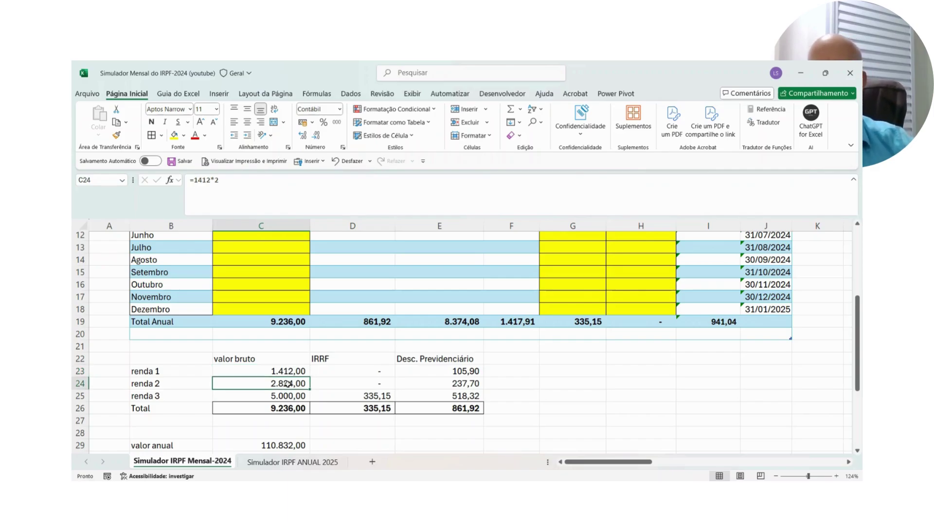
{"action": "left_click", "coordinate": [348, 383]}
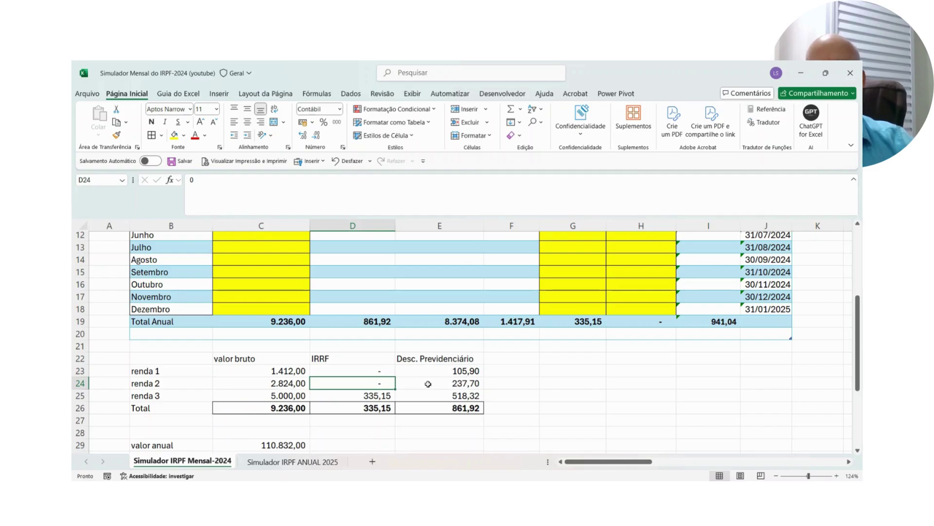
{"action": "left_click", "coordinate": [451, 382]}
{"action": "left_click", "coordinate": [288, 395]}
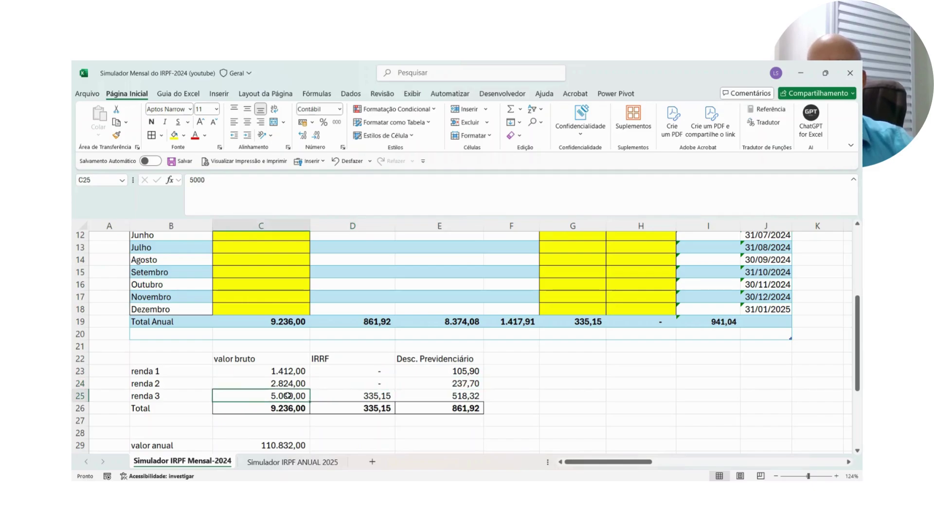
{"action": "left_click", "coordinate": [383, 397]}
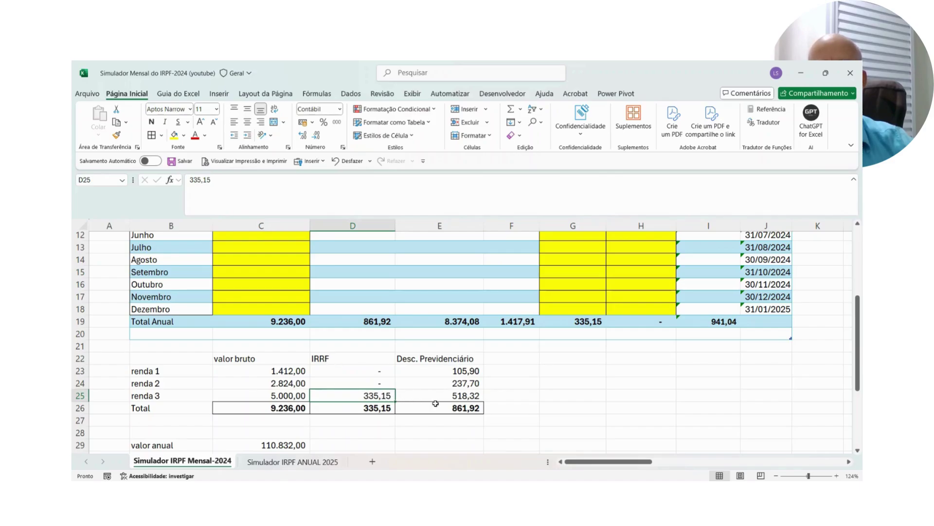
{"action": "left_click", "coordinate": [287, 373]}
{"action": "left_click_drag", "start_coordinate": [287, 373], "coordinate": [286, 395]}
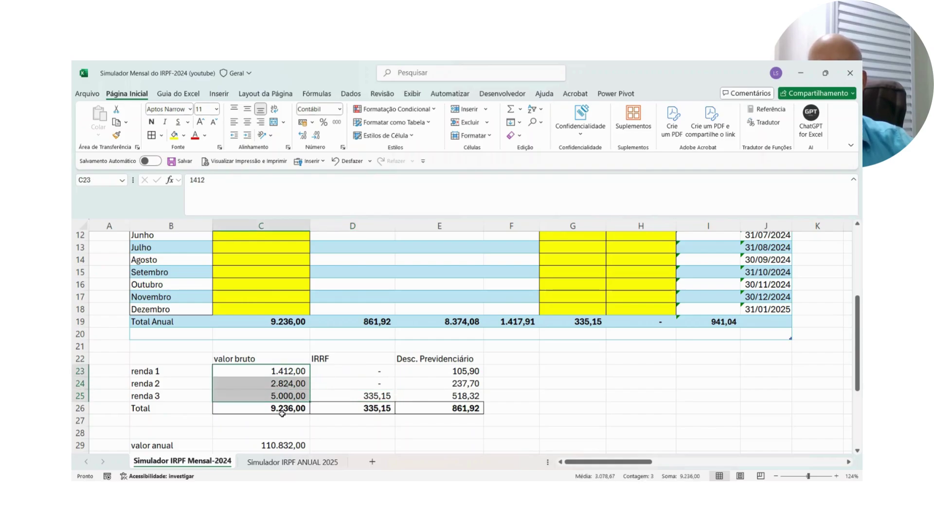
Examine the Janeiro row of the monthly table, covering received value, calculated tax, withheld tax, tax payable and health plan
{"action": "scroll", "coordinate": [349, 357], "scroll_direction": "up", "scroll_amount": 4}
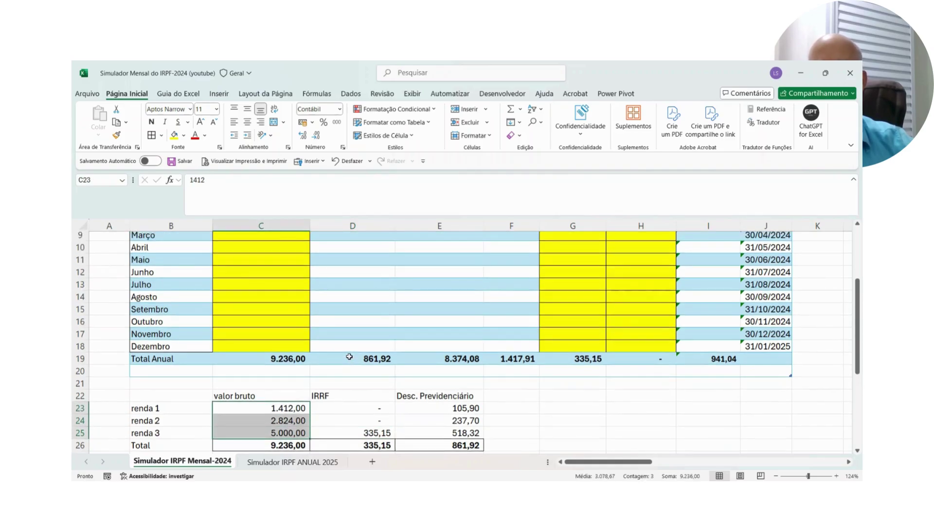
{"action": "left_click", "coordinate": [286, 323]}
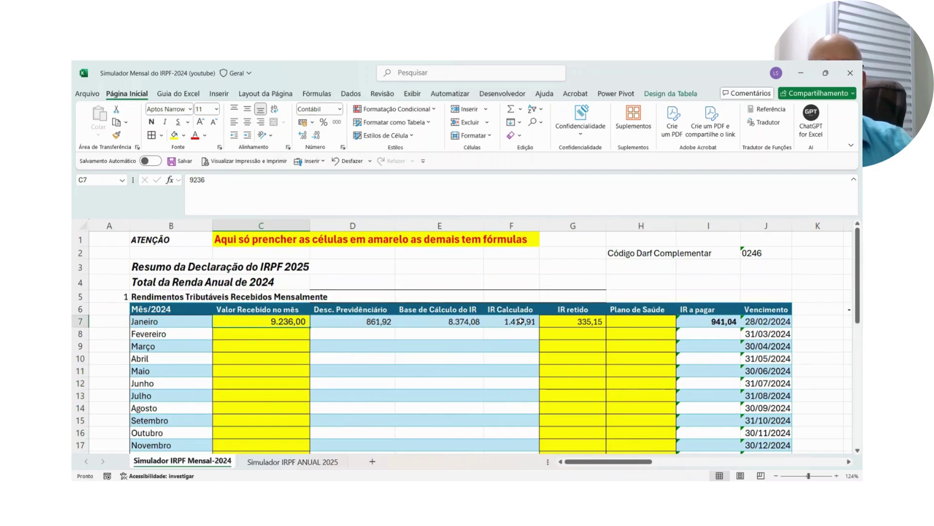
{"action": "left_click", "coordinate": [519, 321]}
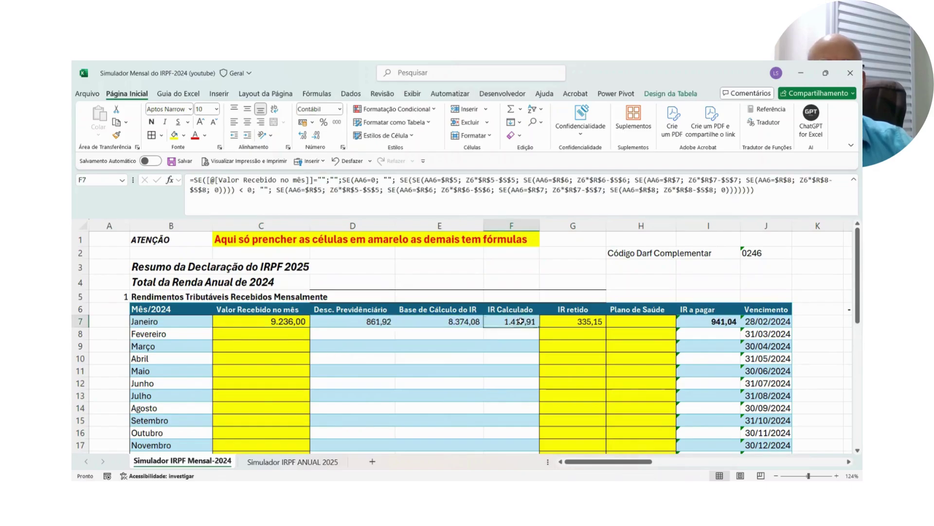
{"action": "left_click", "coordinate": [582, 334]}
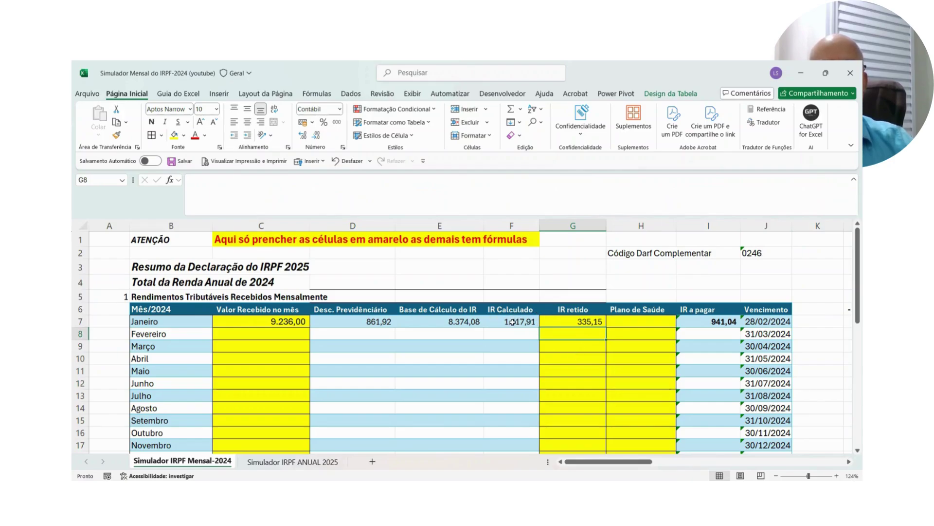
{"action": "left_click", "coordinate": [594, 321]}
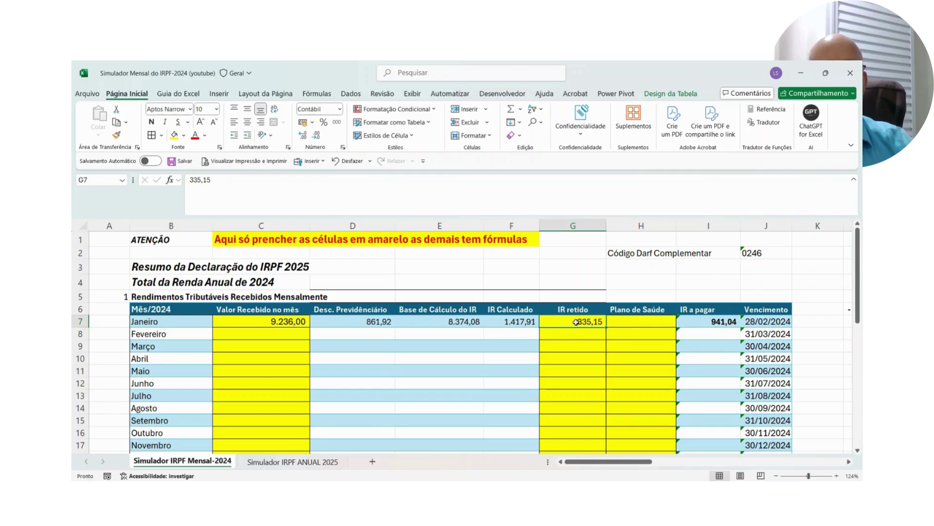
{"action": "left_click", "coordinate": [724, 322]}
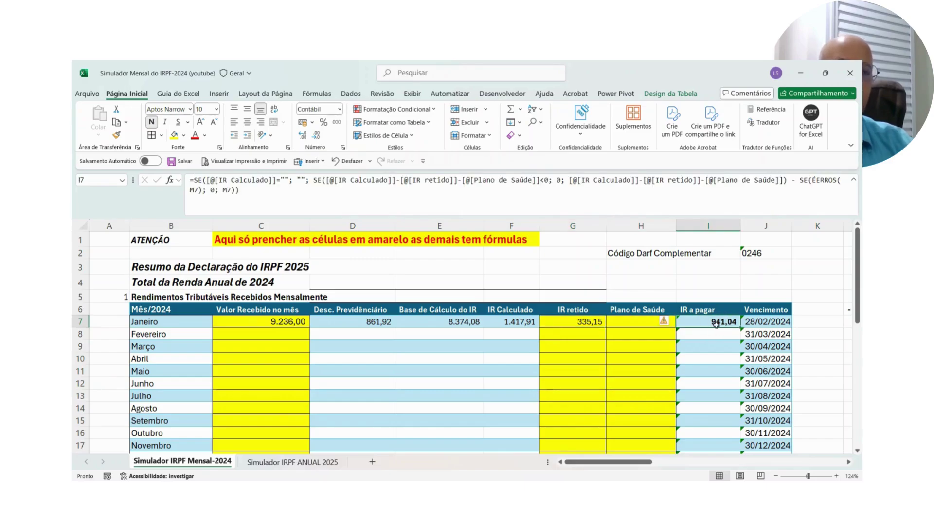
{"action": "left_click", "coordinate": [648, 325]}
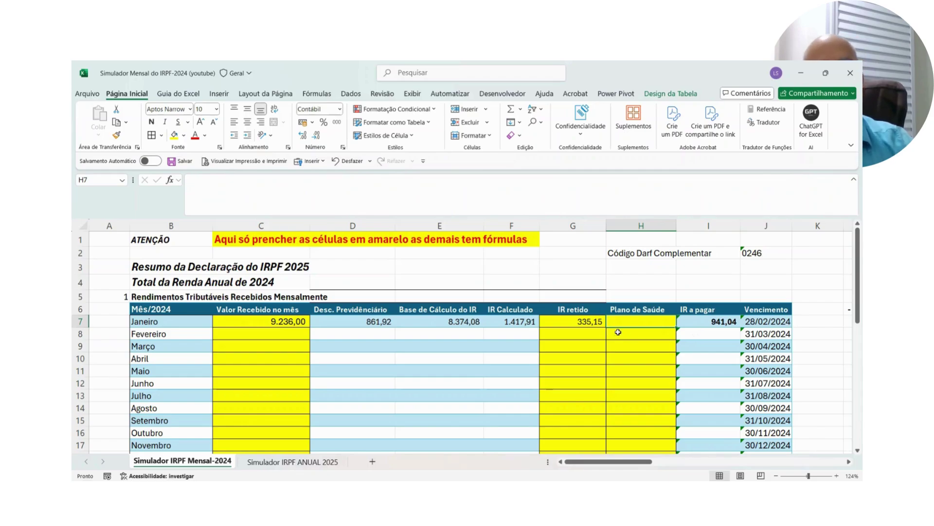
Copy Janeiro's received value of 9.236,00 to the months Fevereiro through Dezembro
{"action": "left_click", "coordinate": [284, 322]}
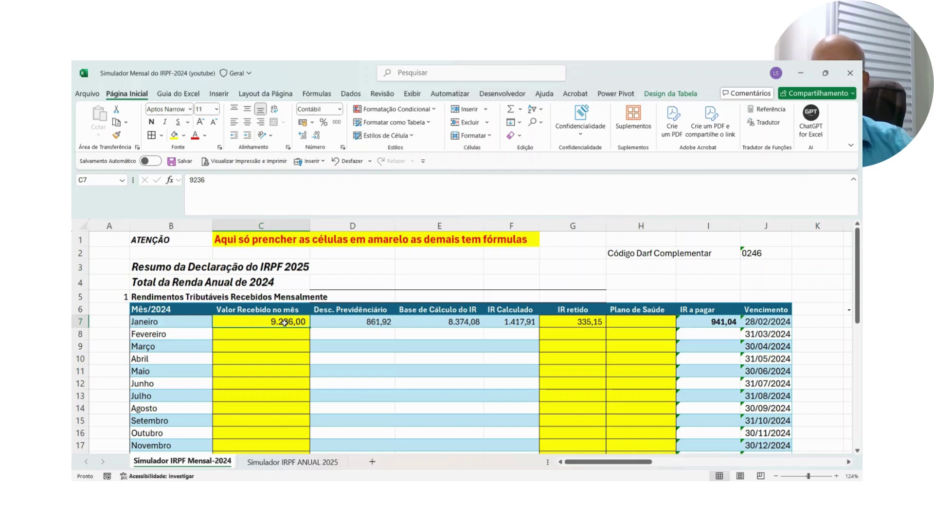
{"action": "key", "text": "ctrl+c"}
{"action": "left_click_drag", "start_coordinate": [285, 334], "coordinate": [283, 397]}
{"action": "key", "text": "ctrl+v"}
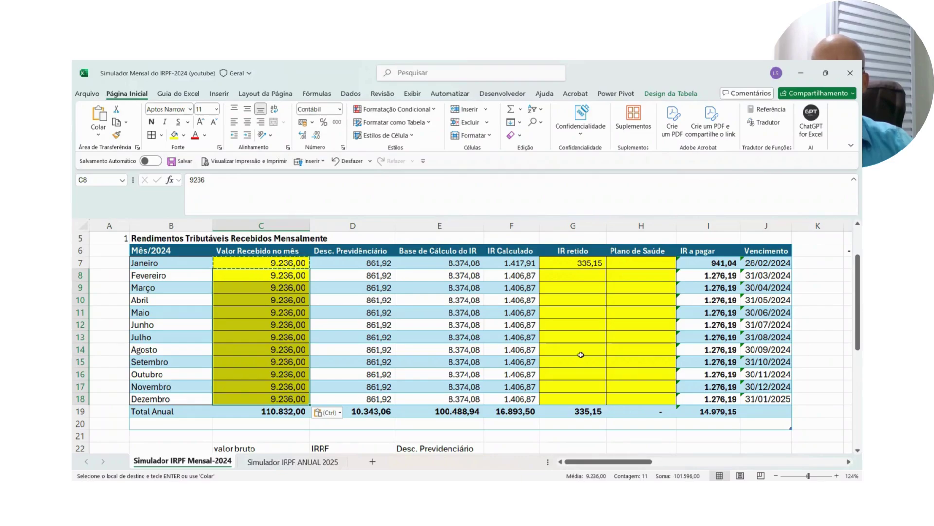
Copy Janeiro's IR retido of 335,15 to the months Fevereiro through Dezembro
{"action": "left_click", "coordinate": [587, 264]}
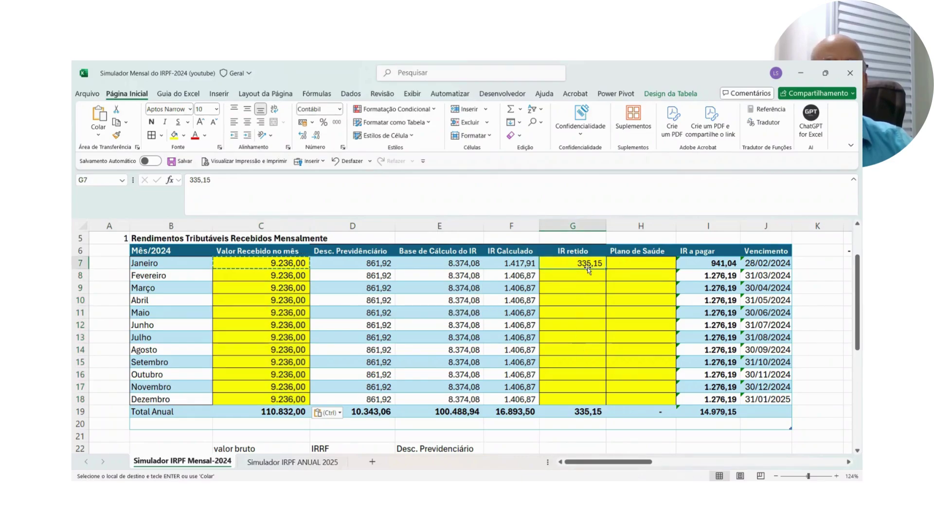
{"action": "key", "text": "ctrl+c"}
{"action": "mouse_move", "coordinate": [590, 271]}
{"action": "left_mouse_down"}
{"action": "mouse_move", "coordinate": [573, 269]}
{"action": "mouse_move", "coordinate": [574, 397]}
{"action": "left_mouse_up"}
{"action": "key", "text": "ctrl+v"}
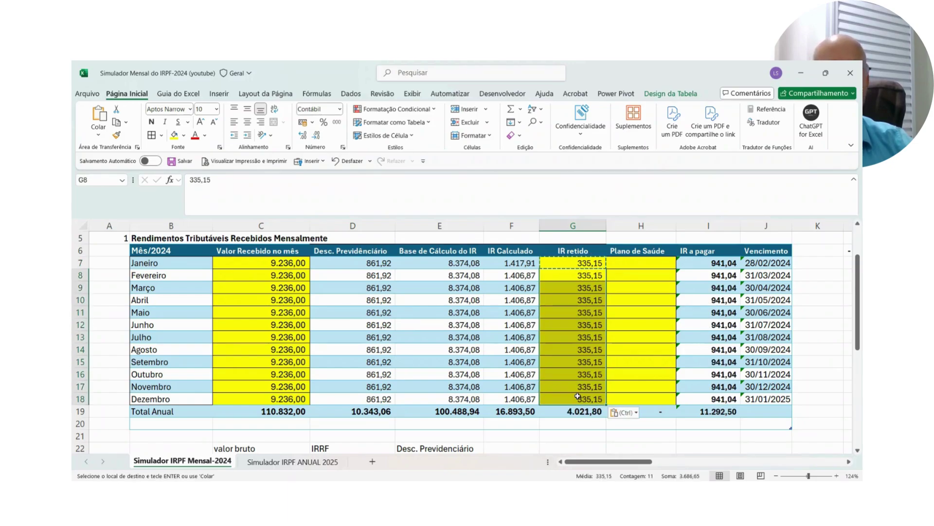
Check the annual totals of IR retido and IR a pagar and the formula behind Janeiro's tax payable
{"action": "left_click", "coordinate": [590, 414]}
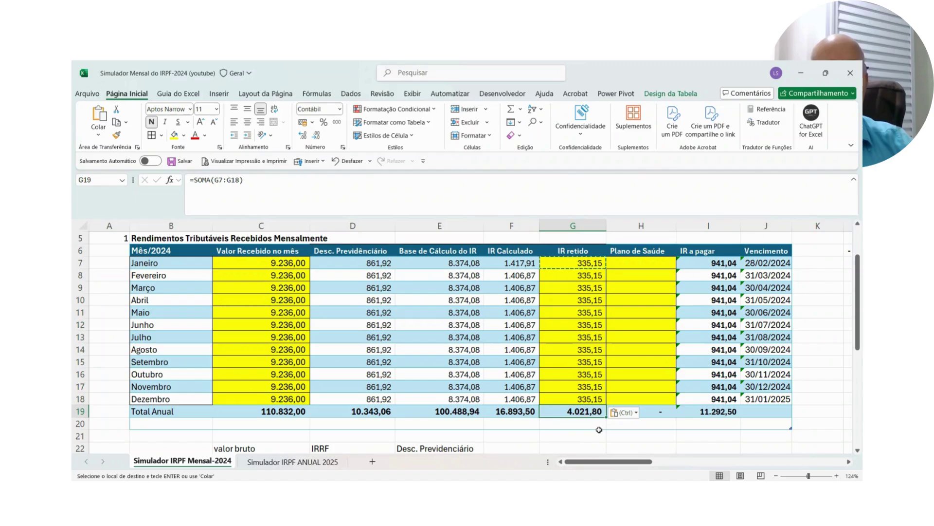
{"action": "left_click", "coordinate": [721, 413]}
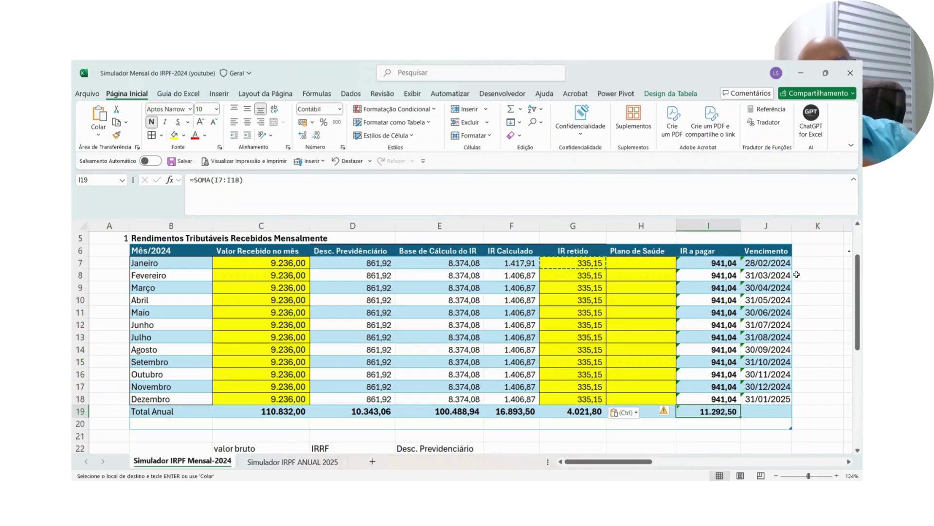
{"action": "left_click", "coordinate": [721, 263]}
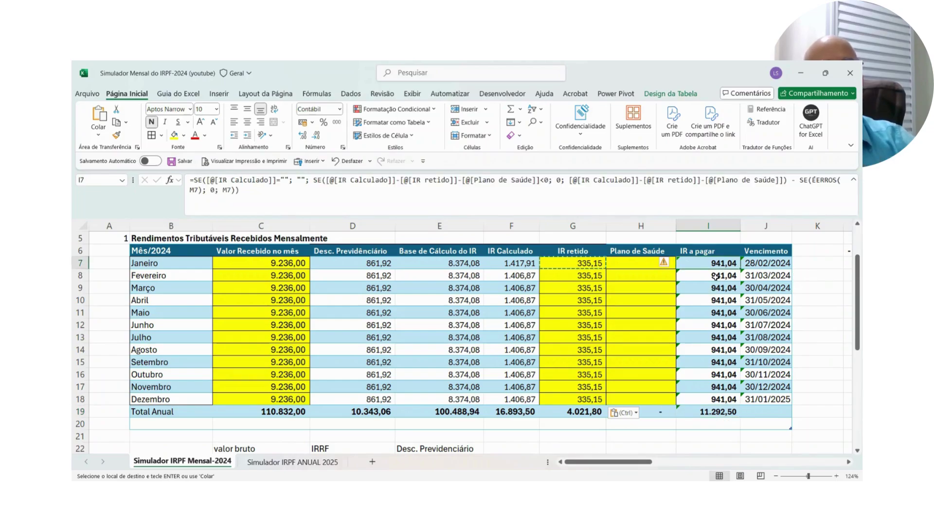
{"action": "left_click", "coordinate": [660, 282]}
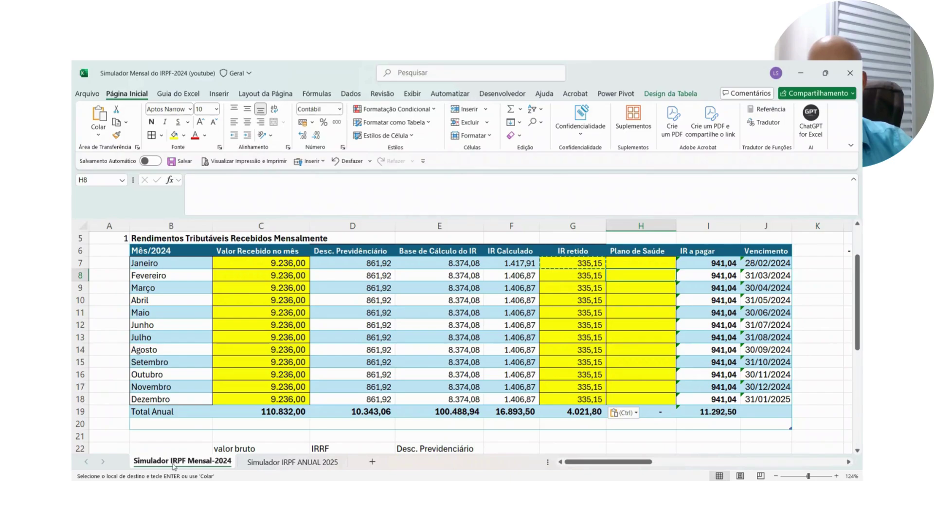
Open the Simulador IRPF ANUAL 2025 sheet and compare the complete and simplified declarations down to the tax payable
{"action": "left_click", "coordinate": [292, 466]}
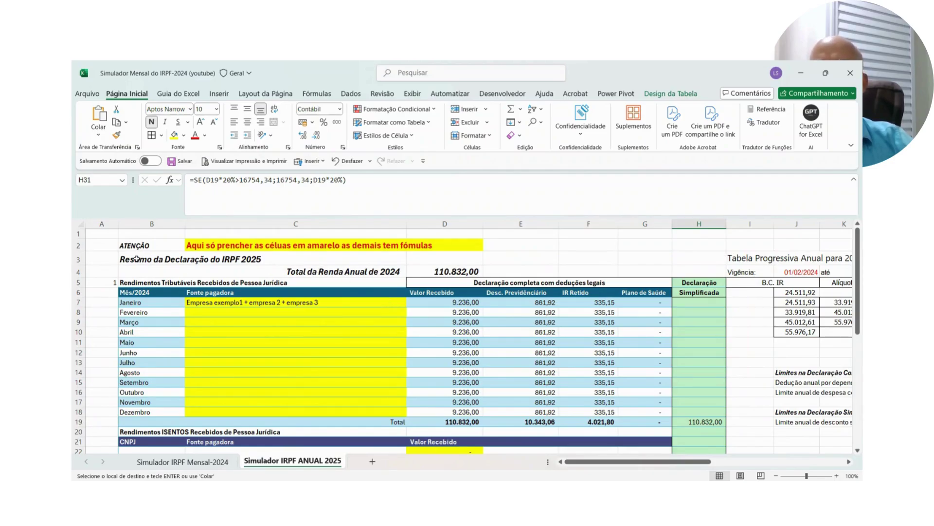
{"action": "scroll", "coordinate": [490, 292], "scroll_direction": "down", "scroll_amount": 4}
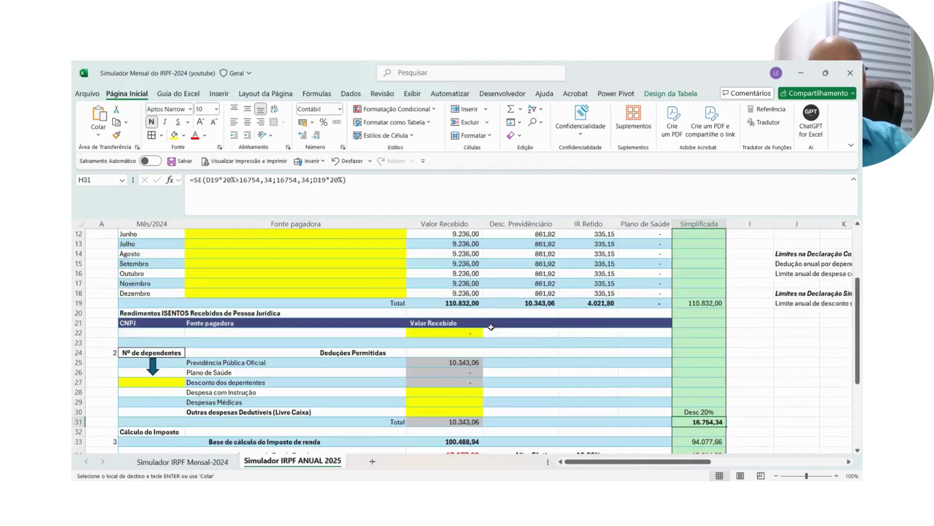
{"action": "scroll", "coordinate": [754, 281], "scroll_direction": "up", "scroll_amount": 4}
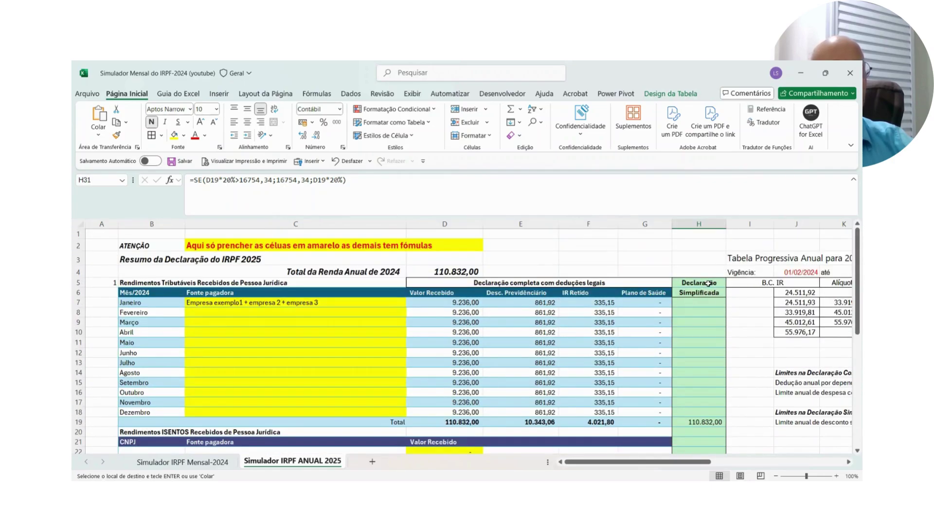
{"action": "left_click_drag", "start_coordinate": [709, 285], "coordinate": [711, 293]}
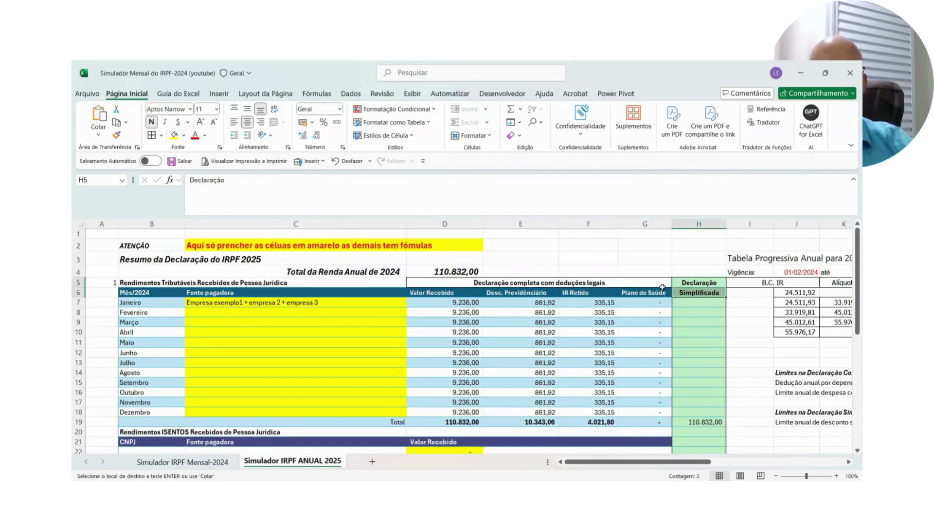
{"action": "left_click", "coordinate": [543, 285]}
{"action": "scroll", "coordinate": [540, 329], "scroll_direction": "down", "scroll_amount": 4}
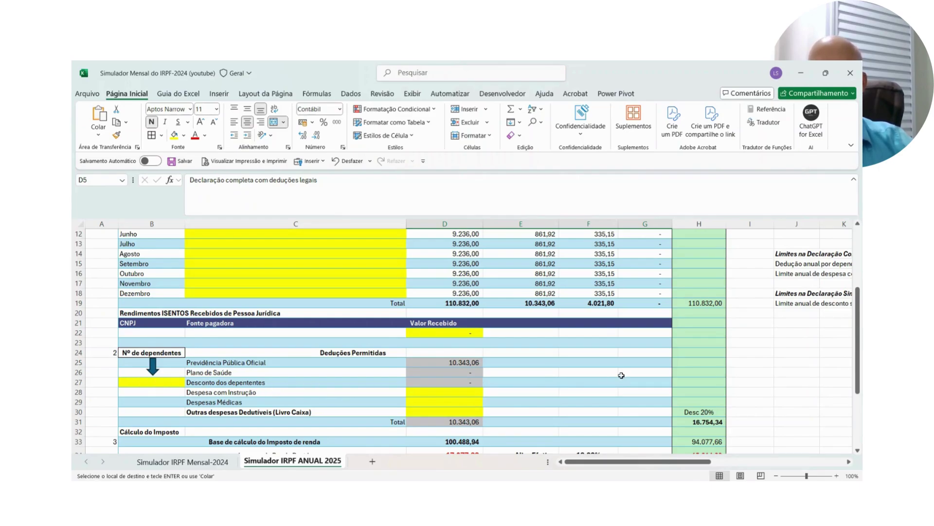
{"action": "scroll", "coordinate": [461, 259], "scroll_direction": "up", "scroll_amount": 4}
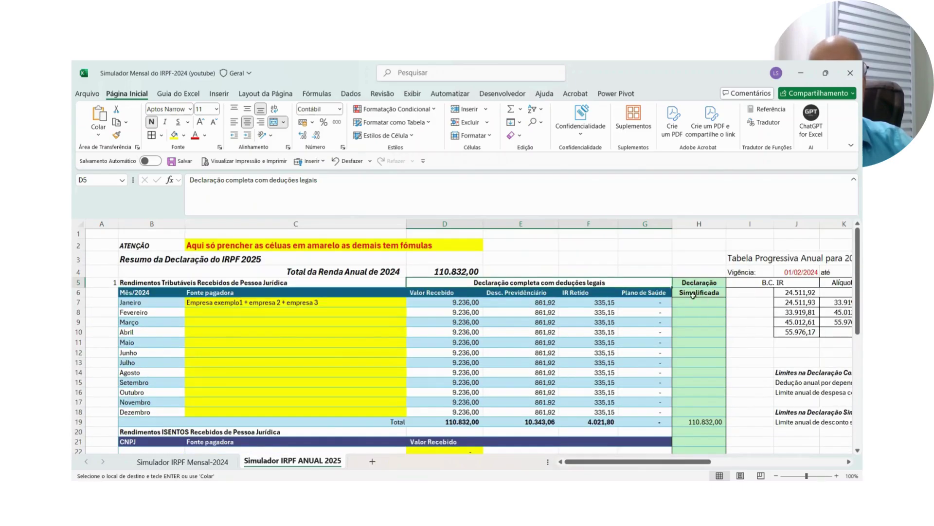
{"action": "scroll", "coordinate": [699, 312], "scroll_direction": "down", "scroll_amount": 1}
{"action": "scroll", "coordinate": [699, 312], "scroll_direction": "down", "scroll_amount": 1}
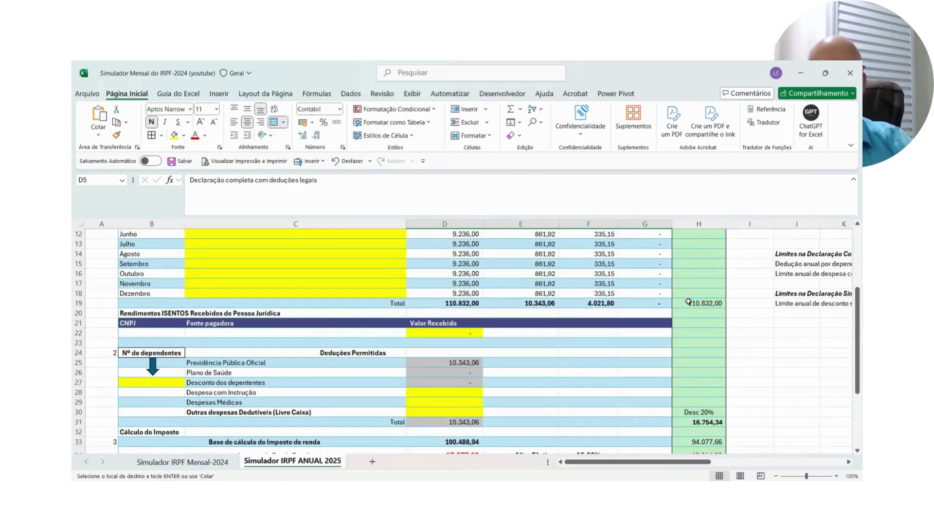
{"action": "scroll", "coordinate": [702, 307], "scroll_direction": "down", "scroll_amount": 2}
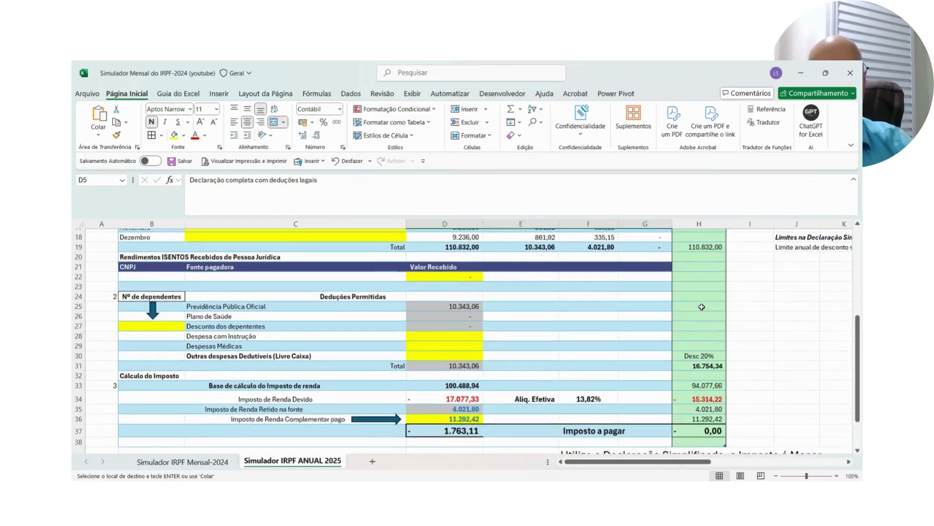
Examine the simplified declaration's 20% discount, tax base, tax due, withheld tax and tax payable formulas, plus the complementary tax paid in D36
{"action": "left_click", "coordinate": [697, 362]}
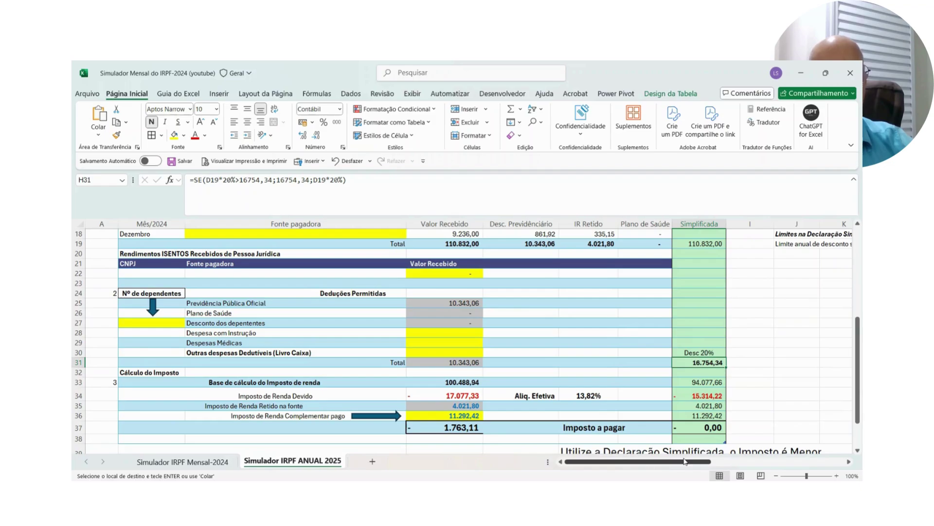
{"action": "left_click_drag", "start_coordinate": [680, 466], "coordinate": [684, 466]}
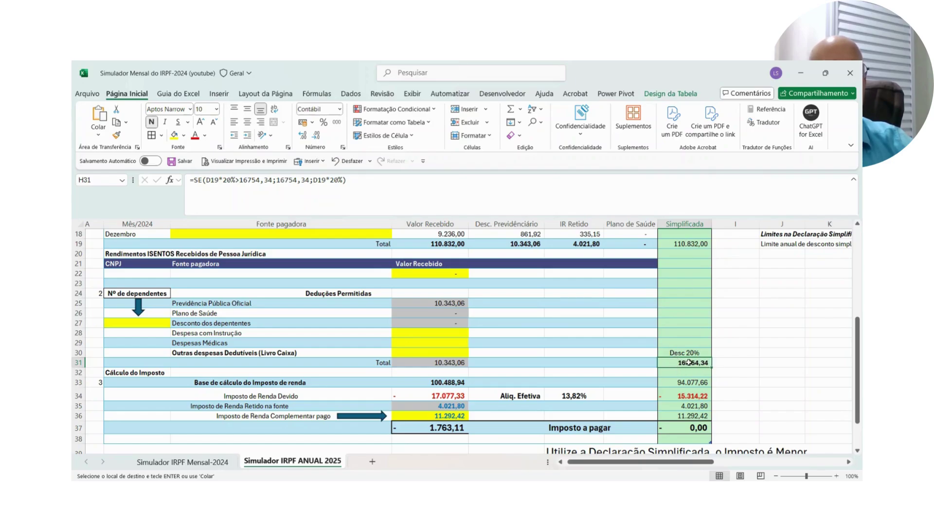
{"action": "left_click", "coordinate": [693, 383]}
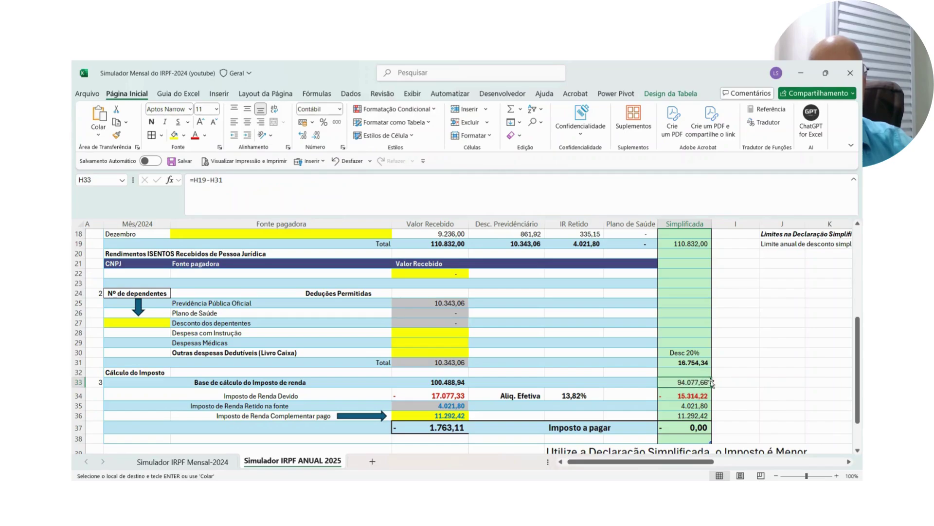
{"action": "left_click", "coordinate": [703, 397]}
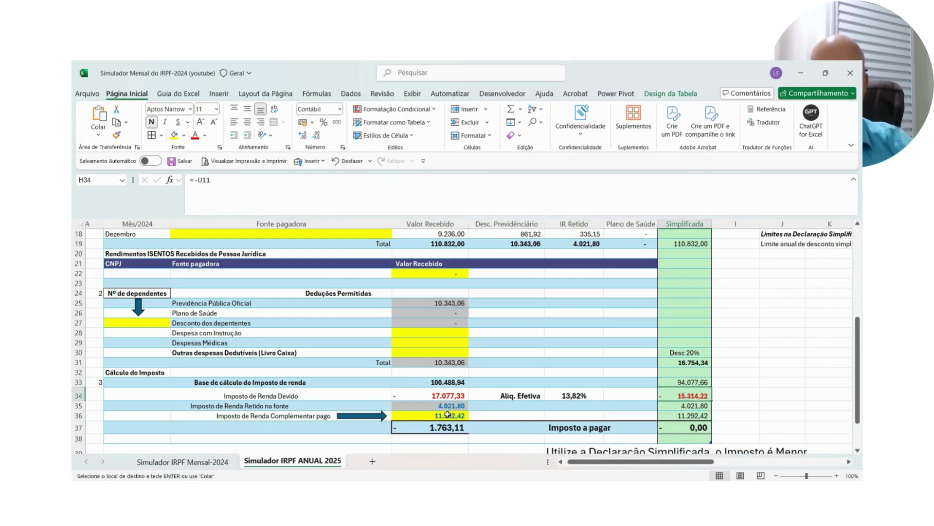
{"action": "left_click", "coordinate": [695, 406]}
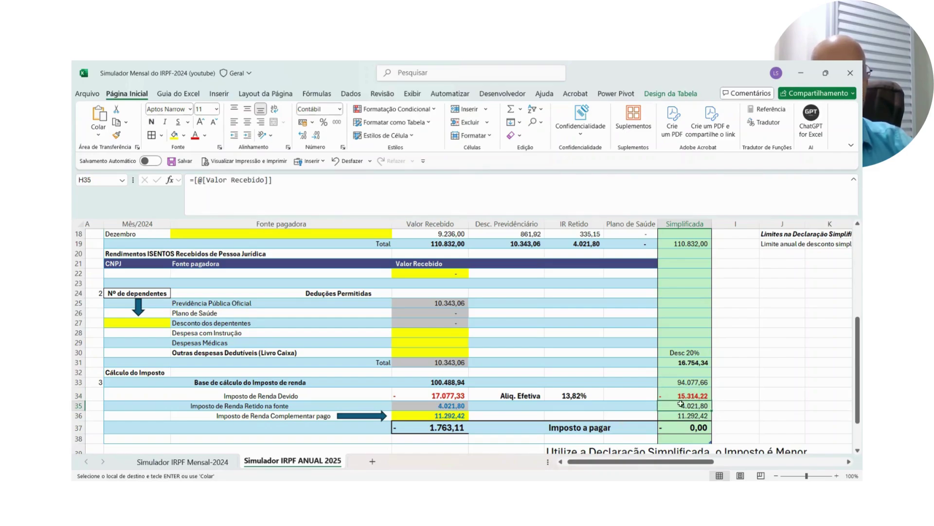
{"action": "left_click", "coordinate": [430, 416]}
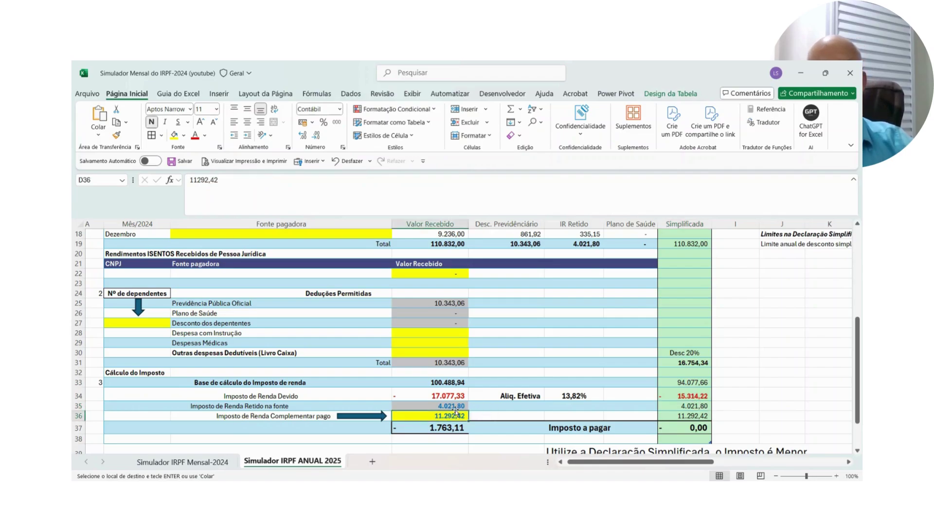
{"action": "left_click", "coordinate": [692, 426]}
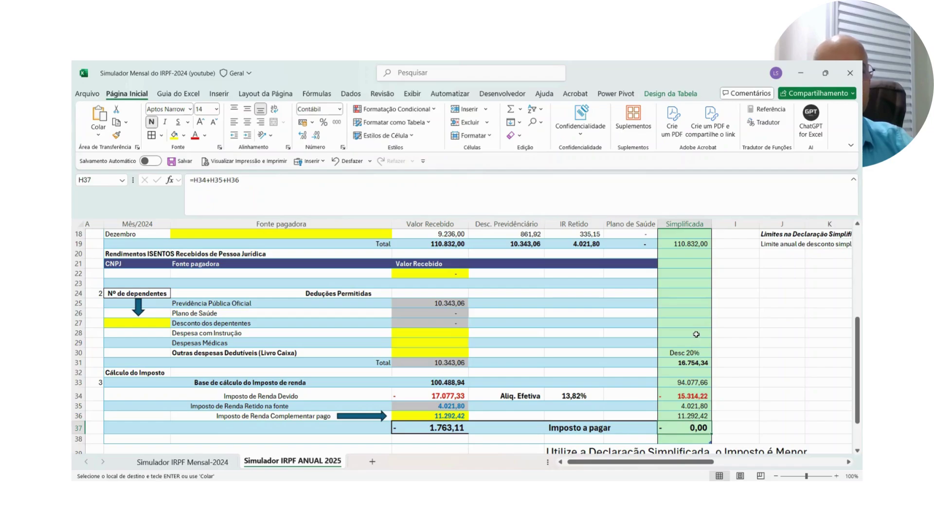
{"action": "scroll", "coordinate": [696, 334], "scroll_direction": "down", "scroll_amount": 3}
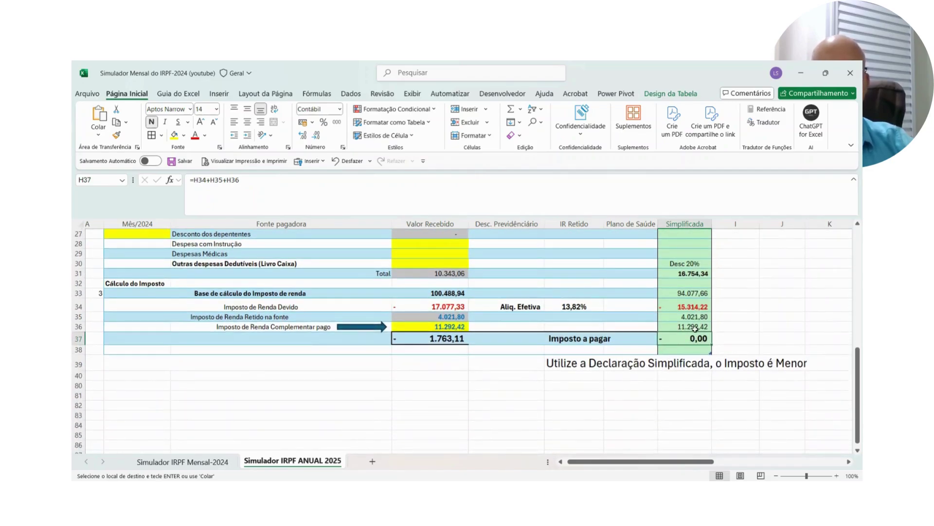
{"action": "scroll", "coordinate": [693, 331], "scroll_direction": "up", "scroll_amount": 1}
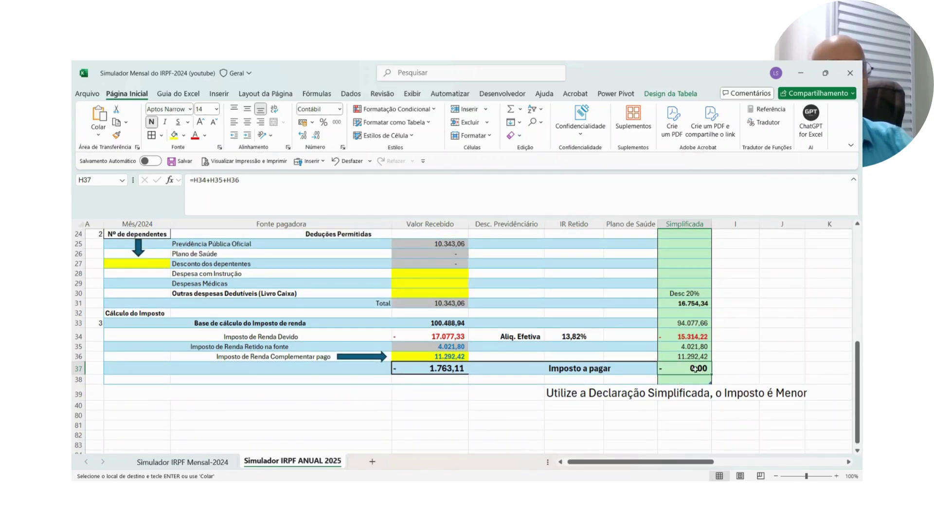
Return to the Simulador IRPF Mensal-2024 sheet and check the formula behind Dezembro's IR a pagar
{"action": "left_click", "coordinate": [223, 462]}
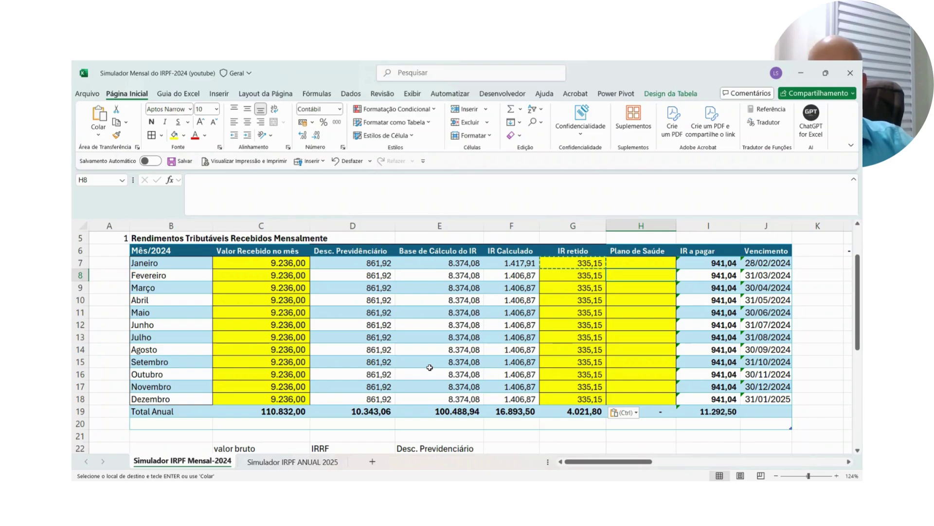
{"action": "scroll", "coordinate": [429, 367], "scroll_direction": "down", "scroll_amount": 2}
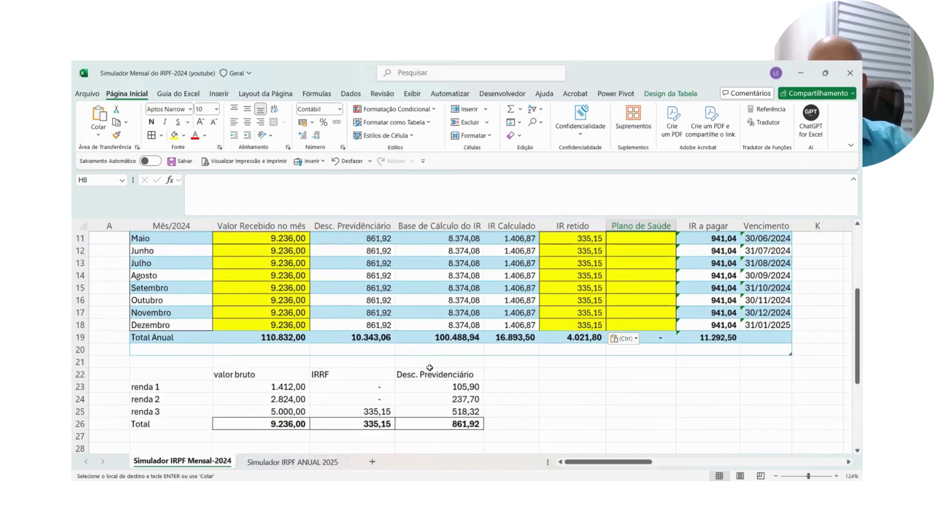
{"action": "left_click", "coordinate": [708, 323]}
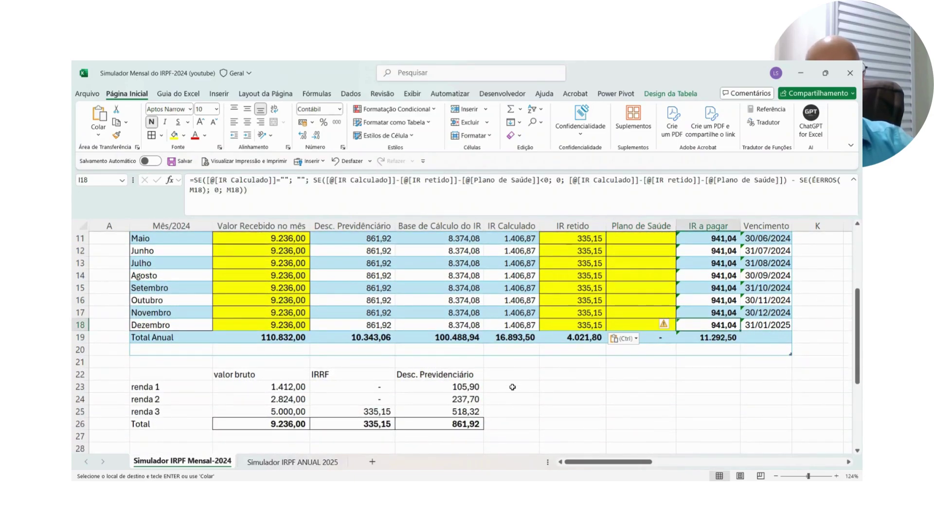
Review the manual annual calculation below the income sources, from valor anual through the simplified discount, base, rate and deduction to Valor do IR devido
{"action": "scroll", "coordinate": [513, 387], "scroll_direction": "down", "scroll_amount": 2}
{"action": "scroll", "coordinate": [555, 343], "scroll_direction": "down", "scroll_amount": 3}
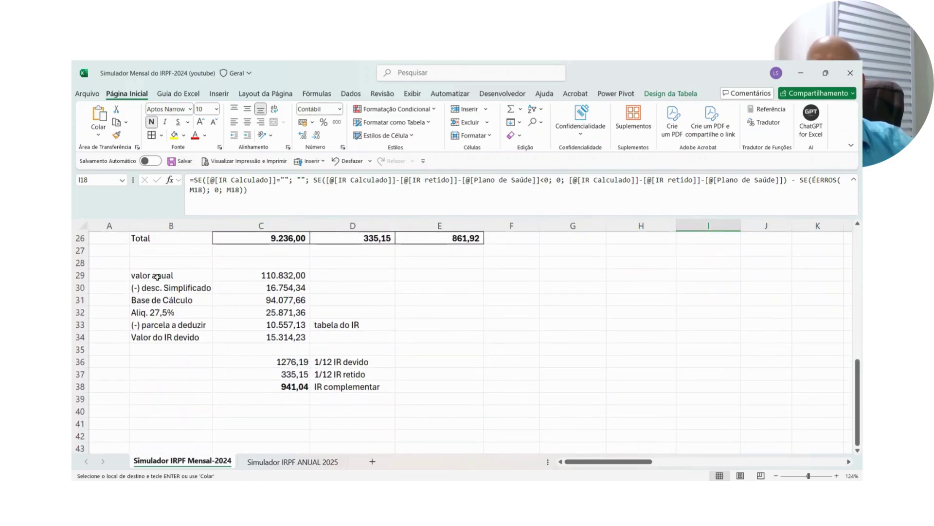
{"action": "left_click_drag", "start_coordinate": [161, 276], "coordinate": [255, 275]}
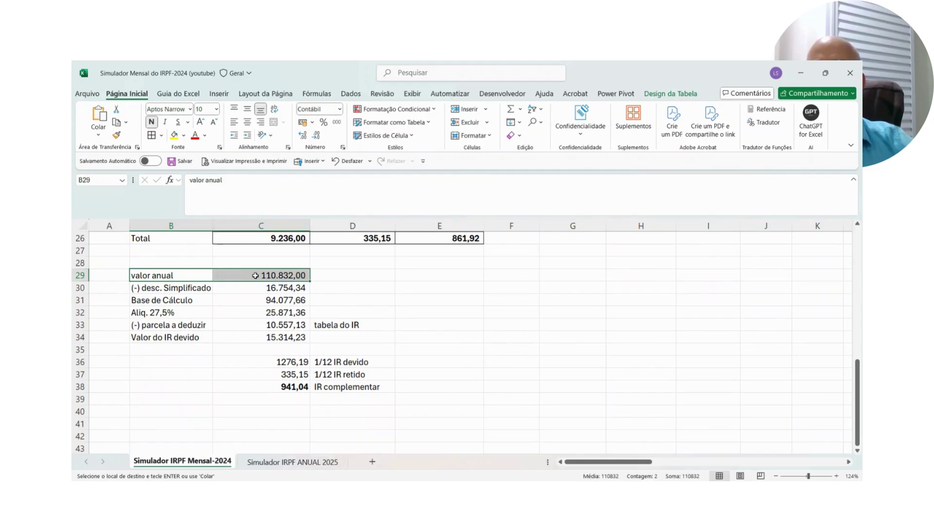
{"action": "left_click", "coordinate": [361, 289]}
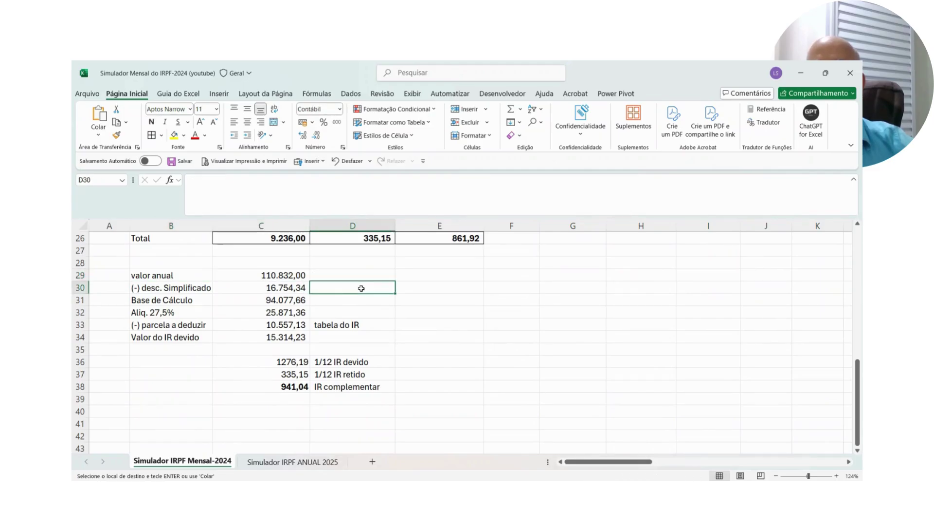
{"action": "left_click", "coordinate": [271, 287]}
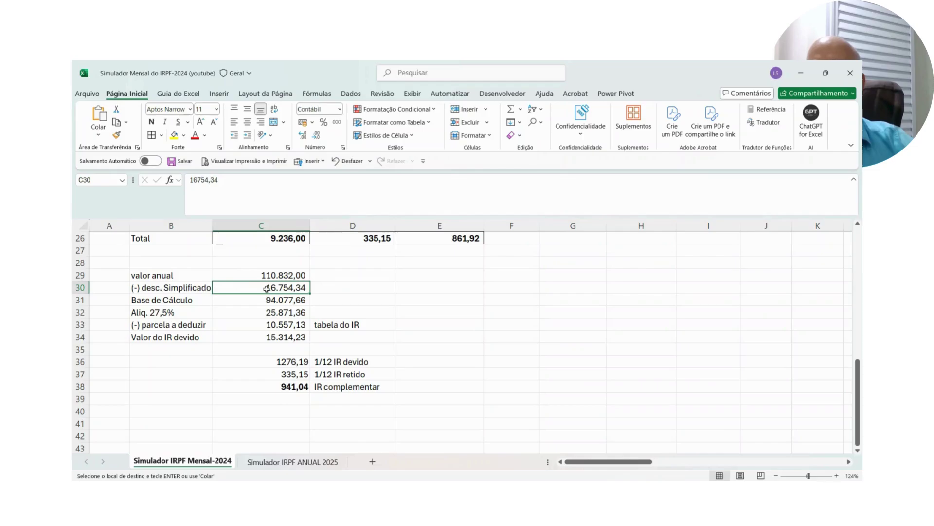
{"action": "left_click", "coordinate": [267, 301]}
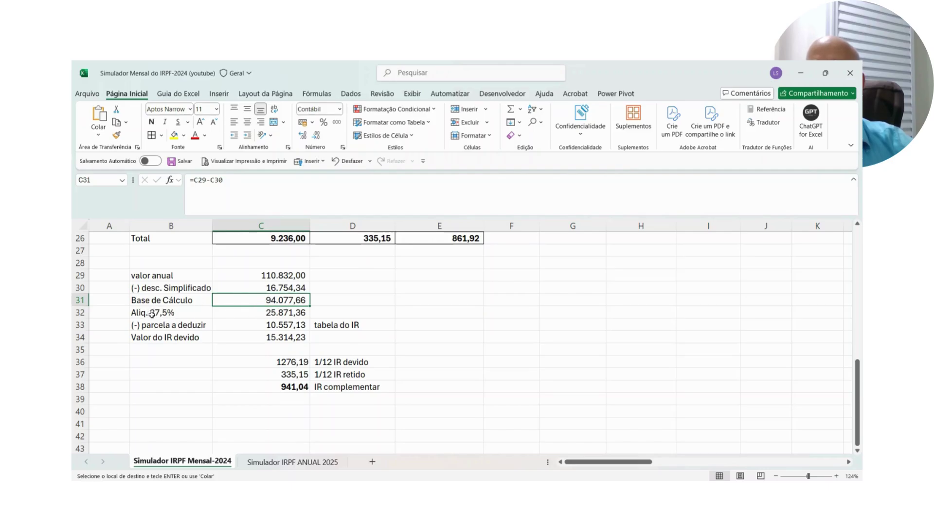
{"action": "left_click", "coordinate": [280, 310]}
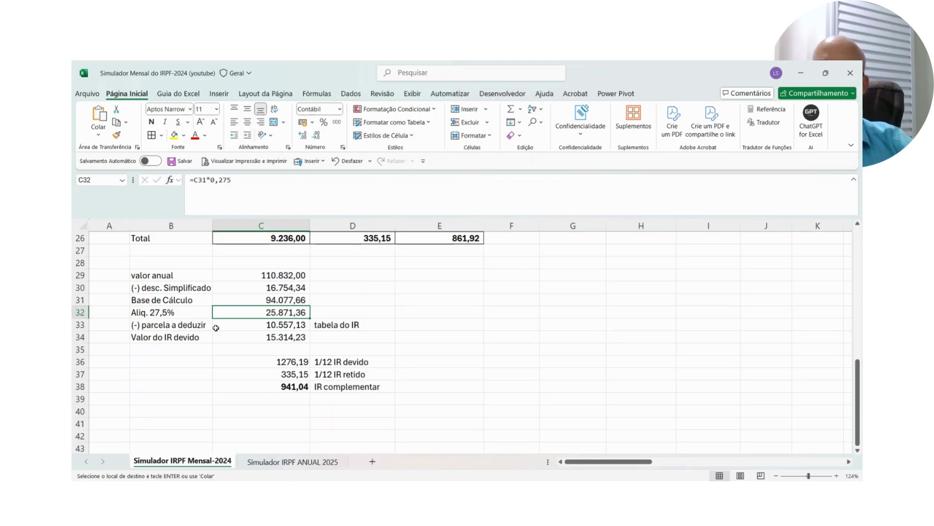
{"action": "left_click", "coordinate": [283, 326]}
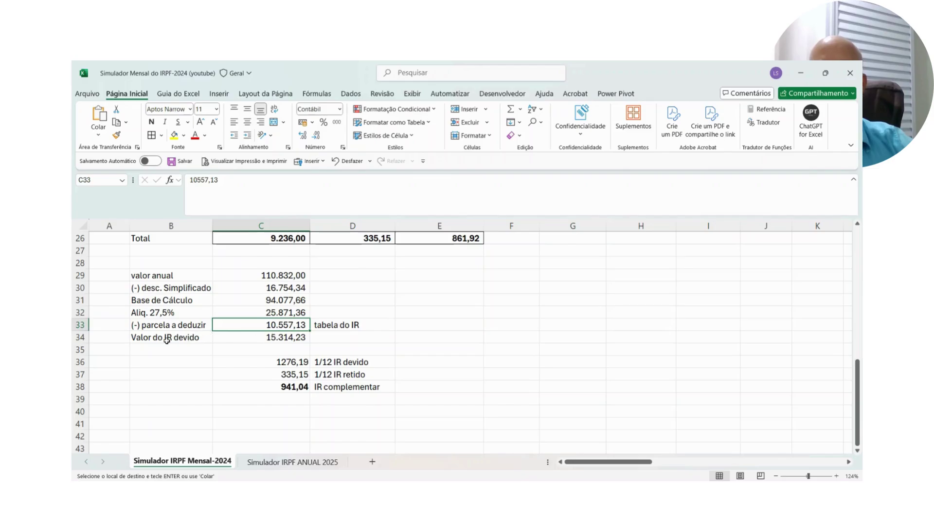
{"action": "left_click_drag", "start_coordinate": [166, 339], "coordinate": [253, 336]}
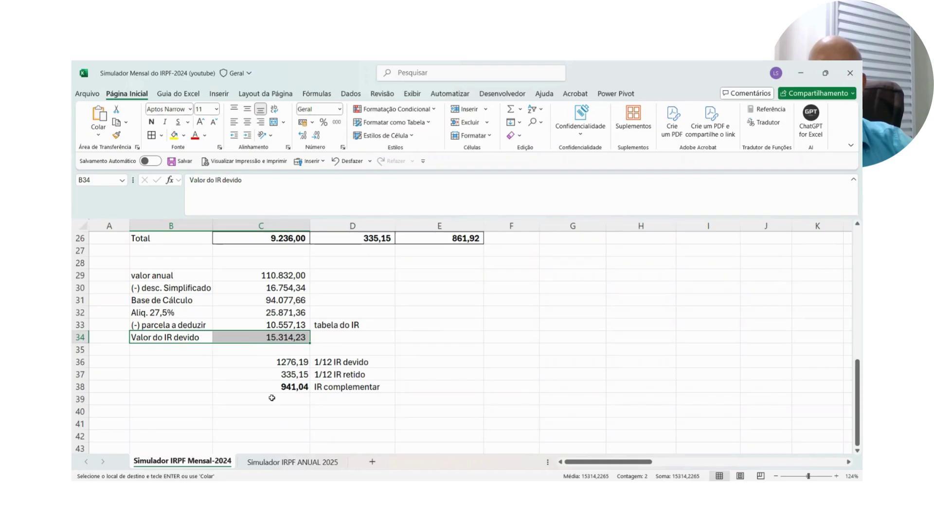
Compare the simplified Imposto de Renda Devido on the annual sheet with the manually calculated Valor do IR devido on the monthly sheet
{"action": "left_click", "coordinate": [306, 464]}
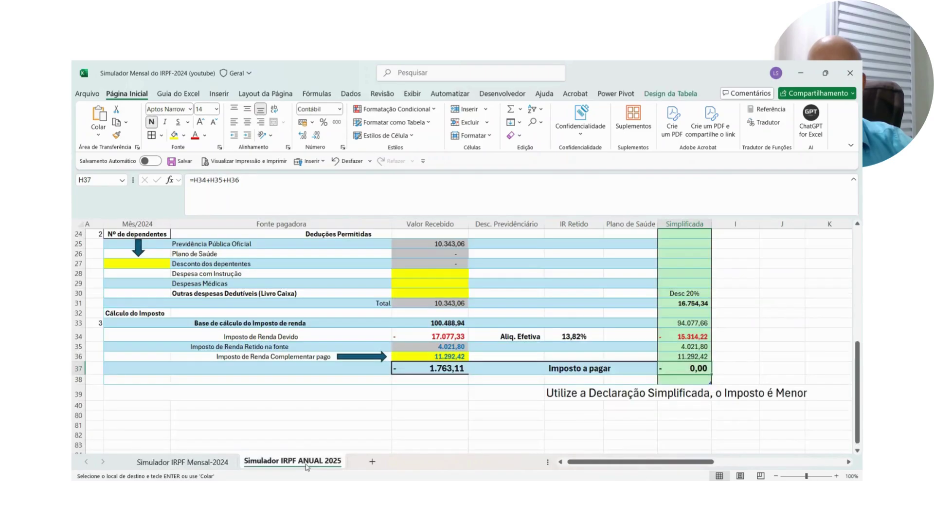
{"action": "left_click", "coordinate": [675, 338]}
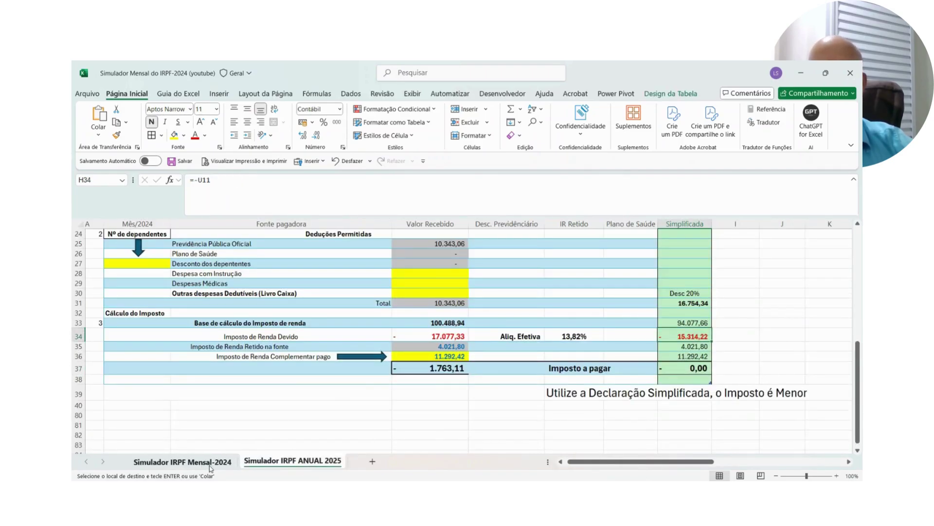
{"action": "left_click", "coordinate": [195, 461]}
{"action": "left_click", "coordinate": [363, 338]}
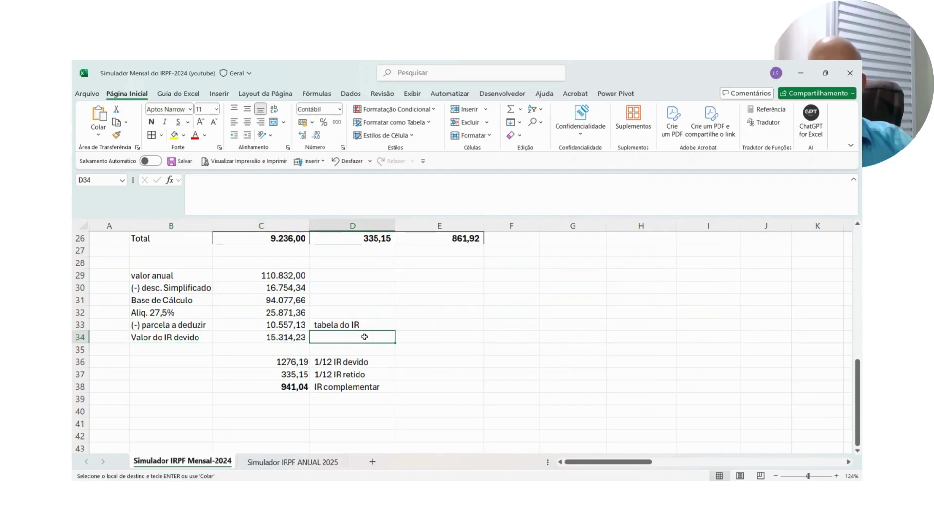
{"action": "left_click", "coordinate": [285, 341]}
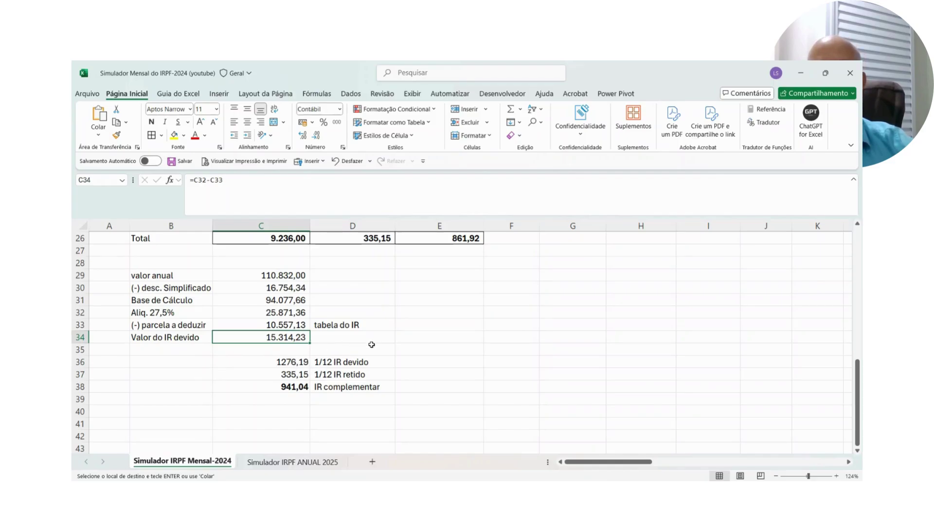
Check how the monthly IR complementar is derived from 1/12 IR devido and 1/12 IR retido in C36:C38
{"action": "left_click", "coordinate": [296, 363]}
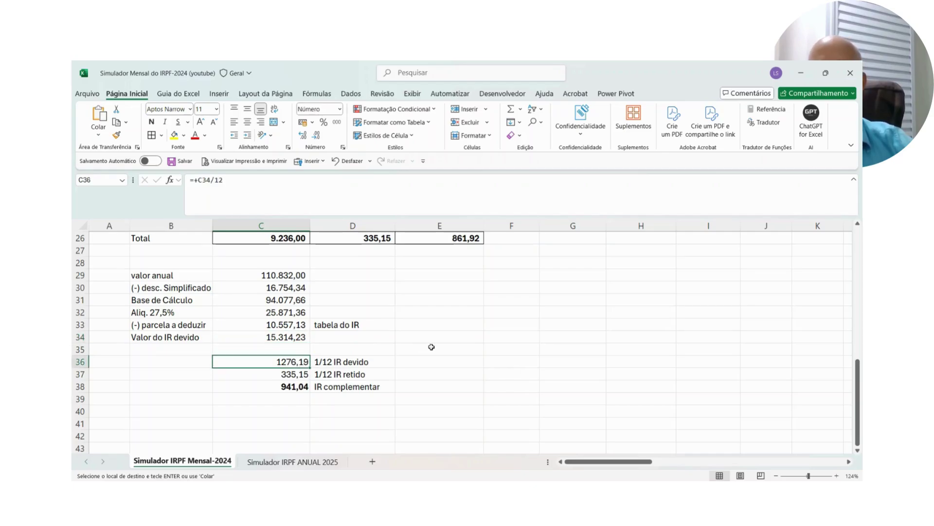
{"action": "left_click", "coordinate": [291, 374]}
{"action": "left_click_drag", "start_coordinate": [290, 374], "coordinate": [292, 364]}
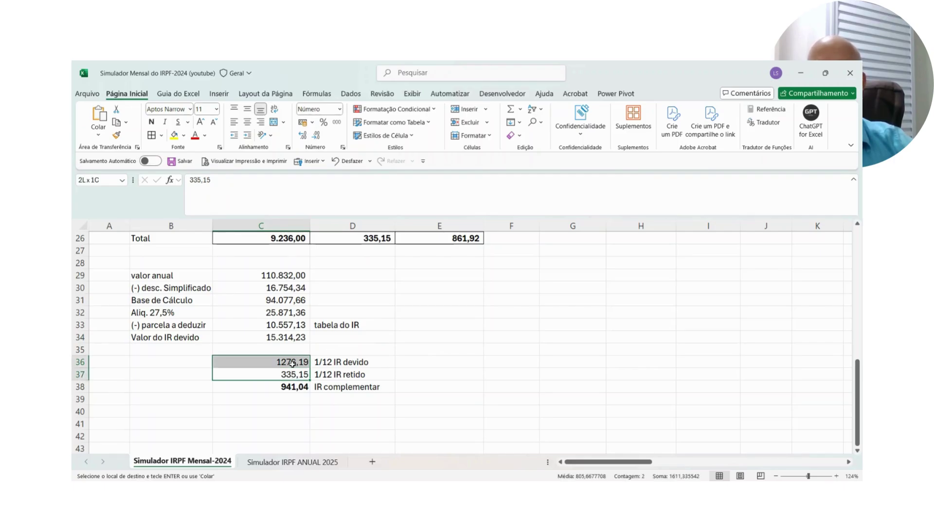
{"action": "left_click", "coordinate": [295, 387]}
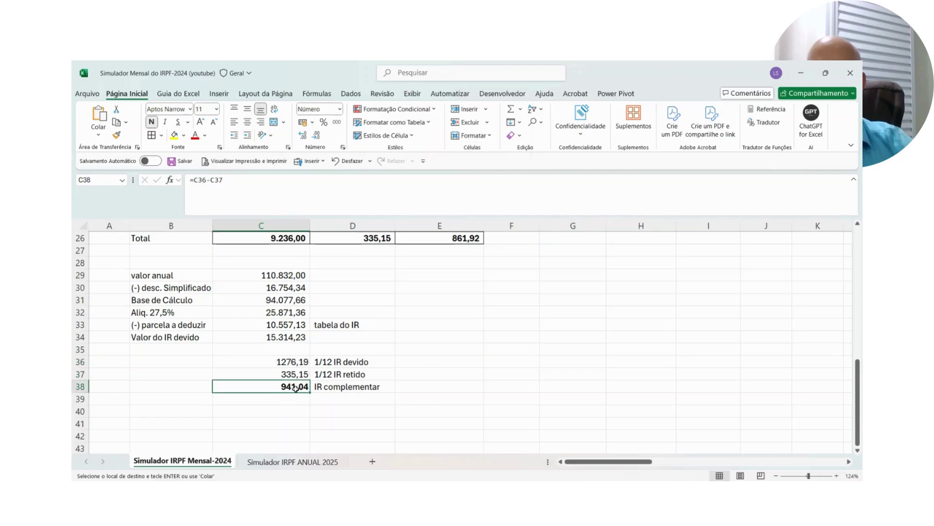
{"action": "left_click", "coordinate": [332, 392]}
{"action": "left_click", "coordinate": [288, 387]}
Compare Dezembro's IR a pagar in the monthly table with the manually calculated IR complementar in row 38
{"action": "scroll", "coordinate": [511, 376], "scroll_direction": "up", "scroll_amount": 5}
{"action": "left_click", "coordinate": [713, 319]}
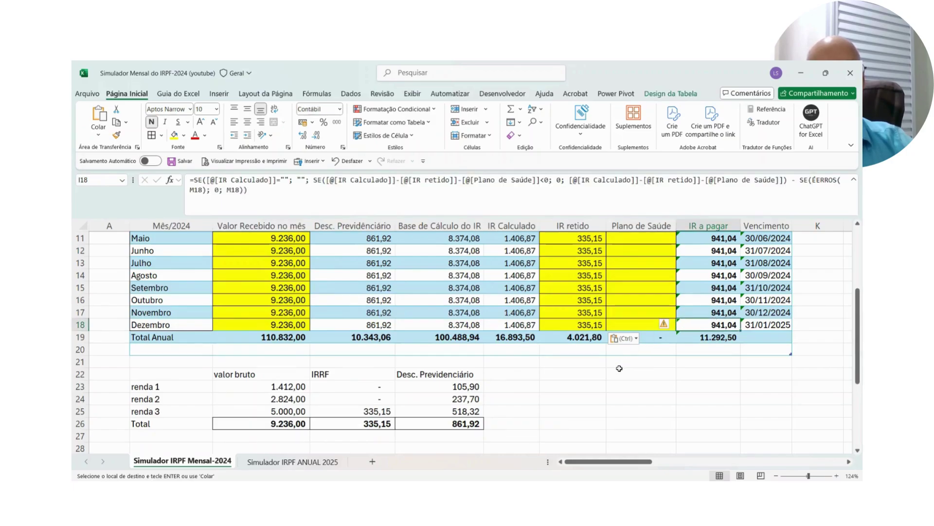
{"action": "scroll", "coordinate": [597, 378], "scroll_direction": "down", "scroll_amount": 1}
{"action": "scroll", "coordinate": [597, 379], "scroll_direction": "down", "scroll_amount": 5}
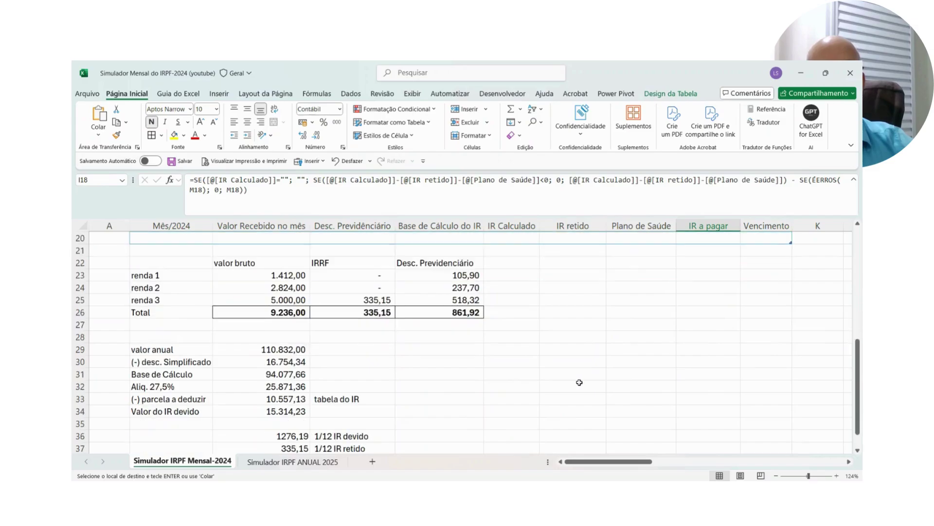
{"action": "left_click", "coordinate": [285, 387]}
{"action": "left_click_drag", "start_coordinate": [285, 387], "coordinate": [329, 389]}
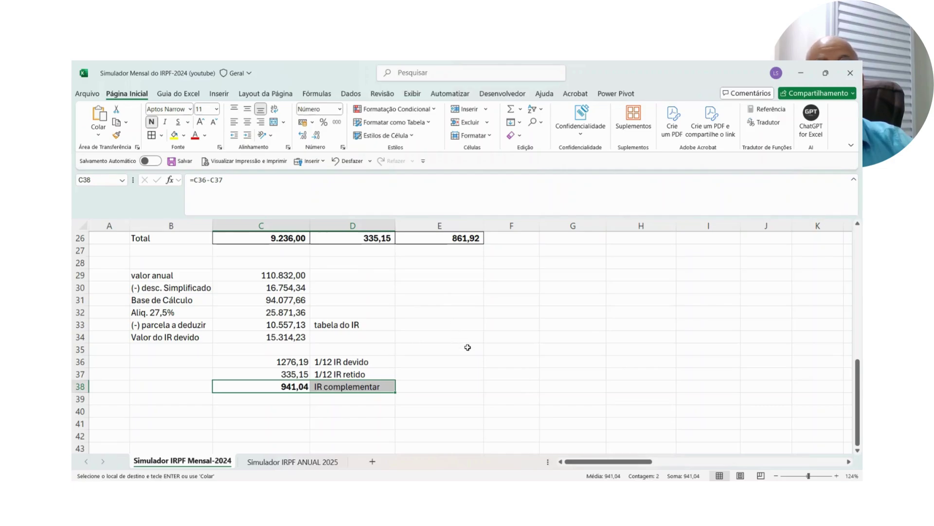
Go back to the monthly income table and review Janeiro's received value, its IR retido and the rows down to Total Anual
{"action": "scroll", "coordinate": [468, 347], "scroll_direction": "up", "scroll_amount": 1}
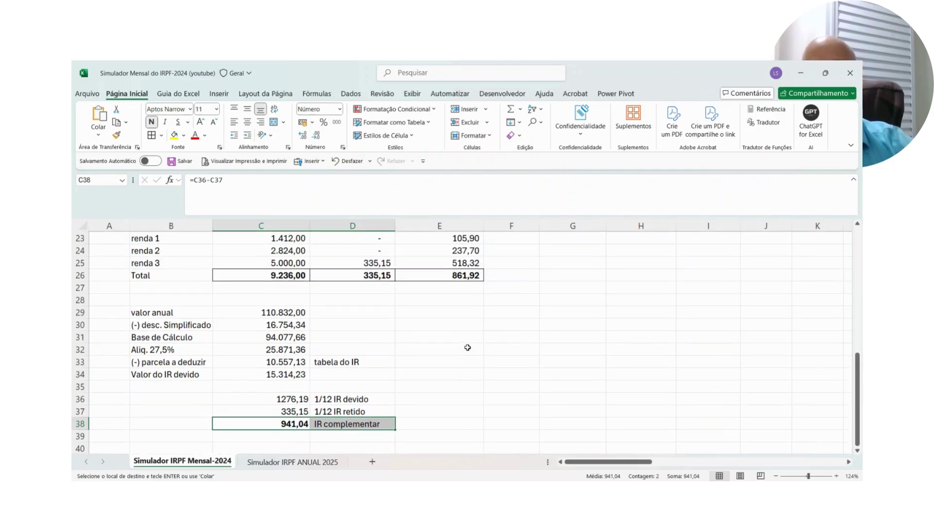
{"action": "scroll", "coordinate": [459, 346], "scroll_direction": "up", "scroll_amount": 6}
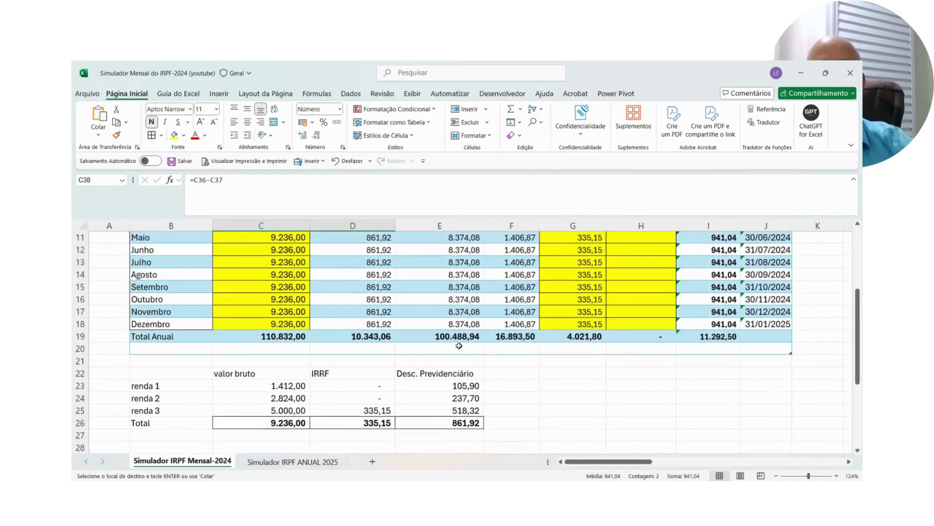
{"action": "scroll", "coordinate": [459, 346], "scroll_direction": "up", "scroll_amount": 2}
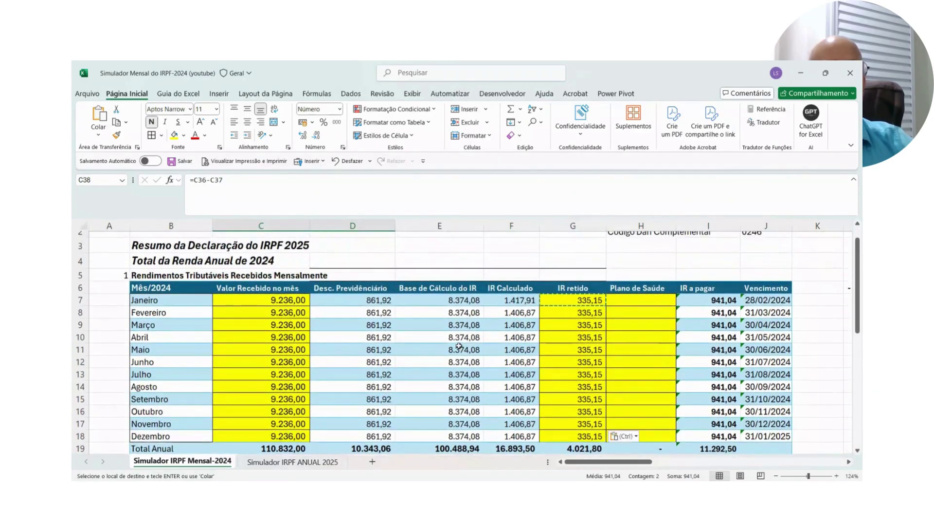
{"action": "left_click", "coordinate": [280, 325]}
{"action": "left_click", "coordinate": [575, 323]}
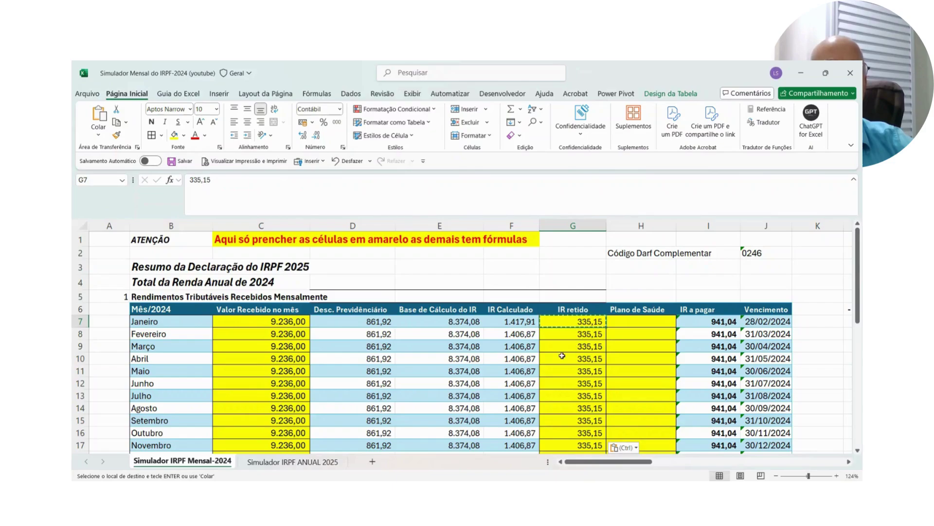
{"action": "scroll", "coordinate": [563, 357], "scroll_direction": "down", "scroll_amount": 2}
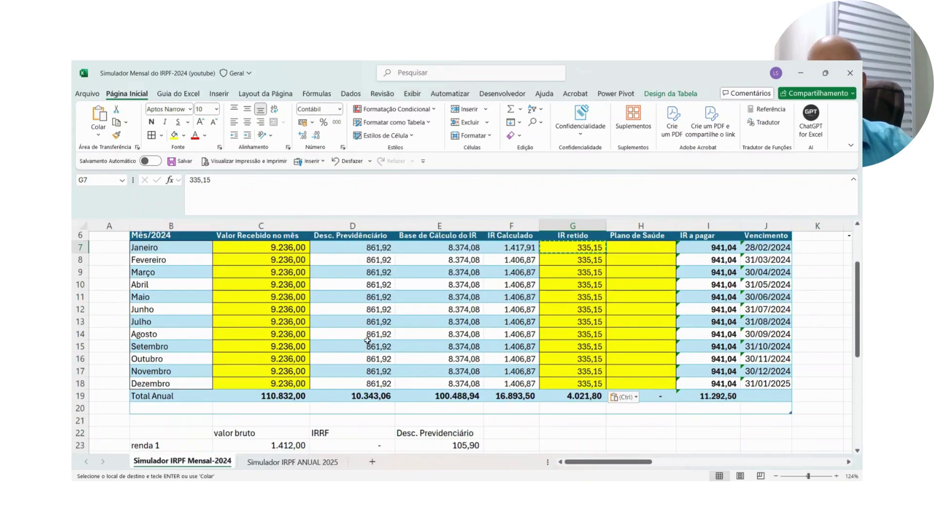
Open the Simulador IRPF ANUAL 2025 sheet and review the monthly Valor Recebido, Desc. Previdênciário and IR Retido figures with their totals
{"action": "scroll", "coordinate": [443, 297], "scroll_direction": "up", "scroll_amount": 2}
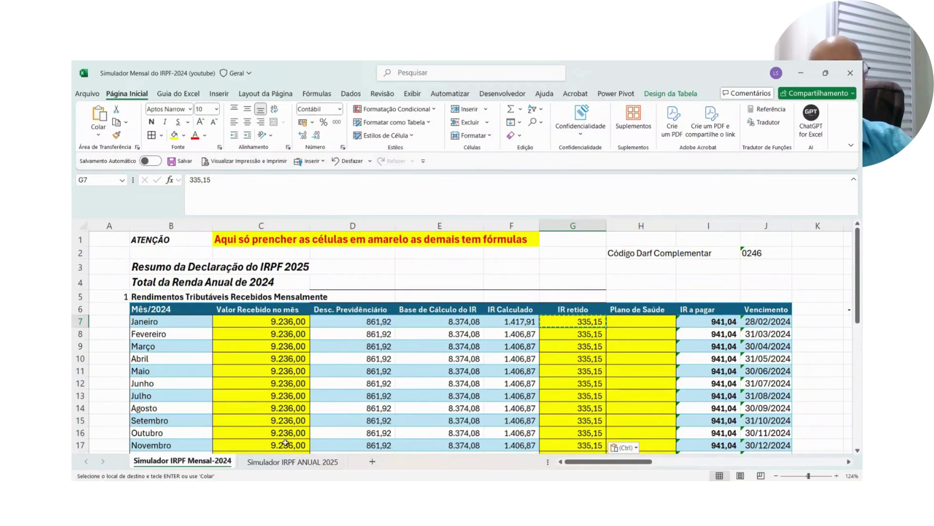
{"action": "left_click", "coordinate": [303, 467]}
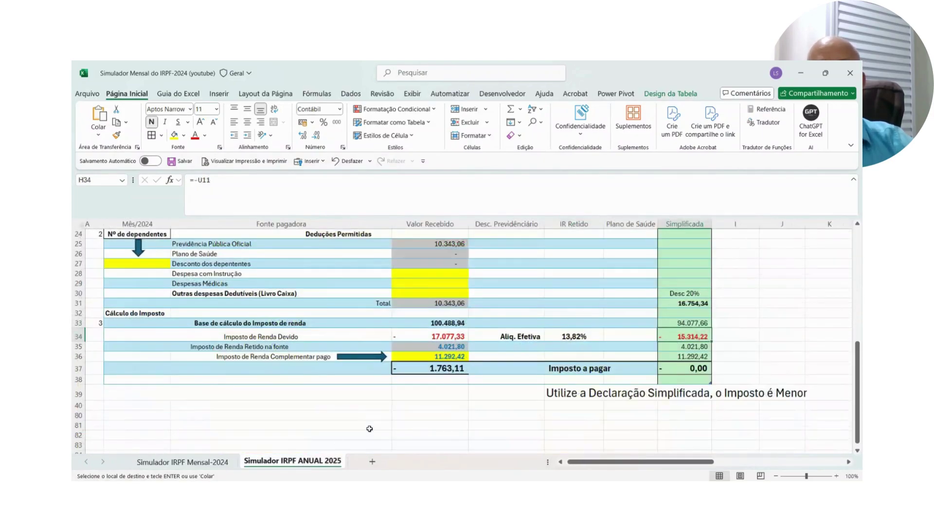
{"action": "scroll", "coordinate": [403, 412], "scroll_direction": "up", "scroll_amount": 8}
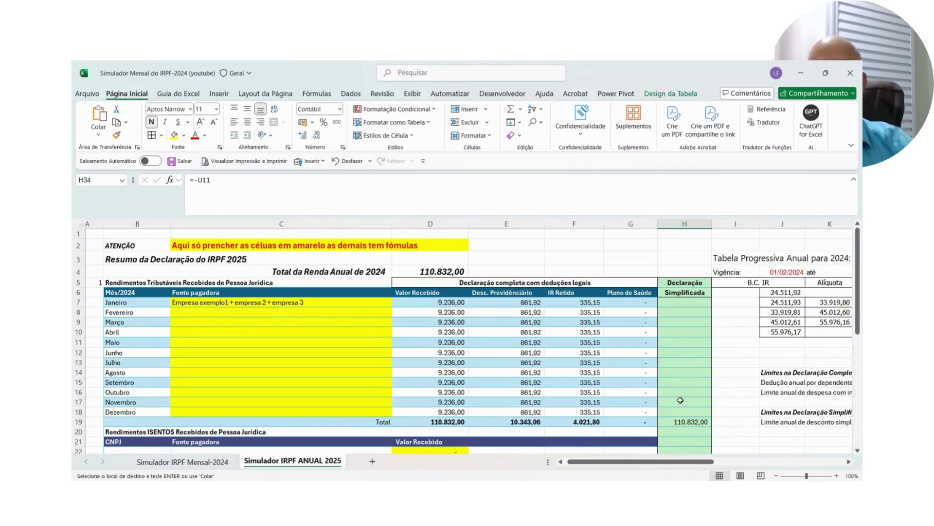
{"action": "scroll", "coordinate": [653, 340], "scroll_direction": "down", "scroll_amount": 4}
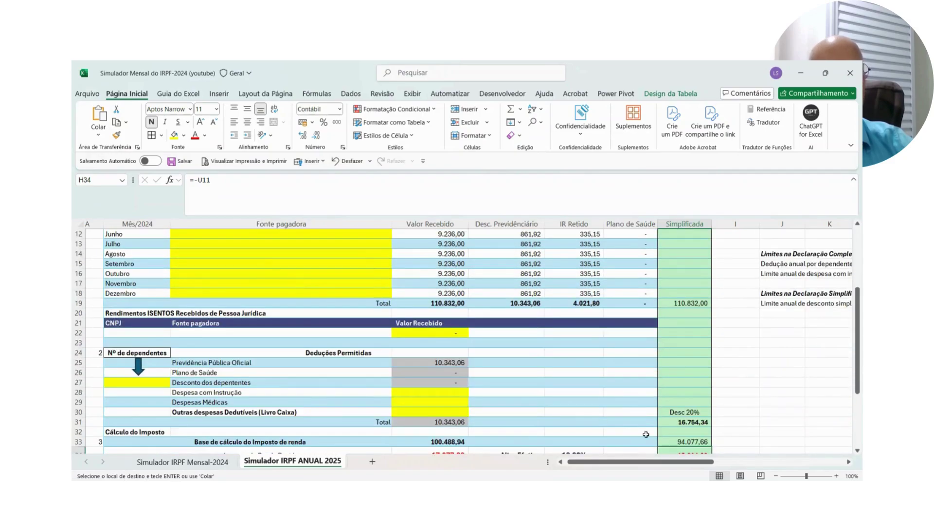
{"action": "scroll", "coordinate": [596, 318], "scroll_direction": "up", "scroll_amount": 1}
{"action": "scroll", "coordinate": [484, 315], "scroll_direction": "up", "scroll_amount": 2}
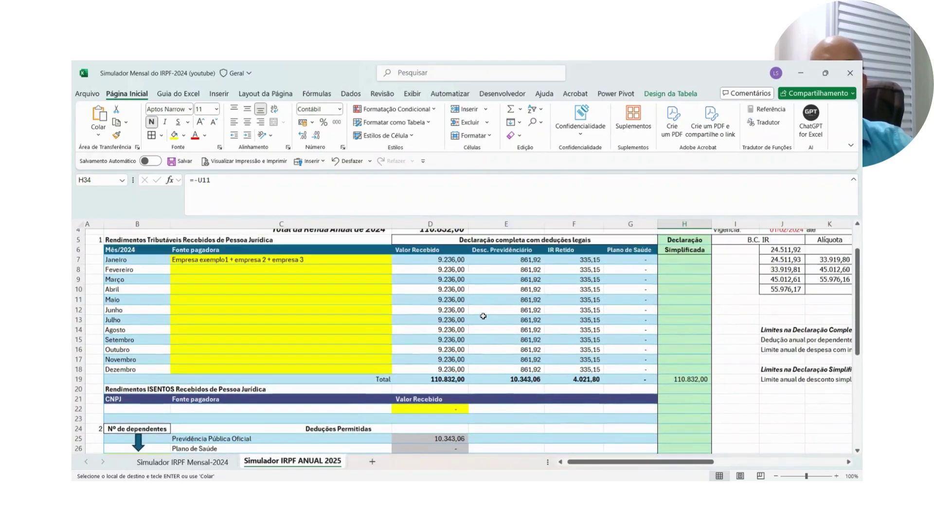
Examine the annual sheet's Deduções Permitidas and Cálculo do Imposto, comparing Imposto a pagar between the complete and simplified declarations
{"action": "scroll", "coordinate": [483, 316], "scroll_direction": "down", "scroll_amount": 3}
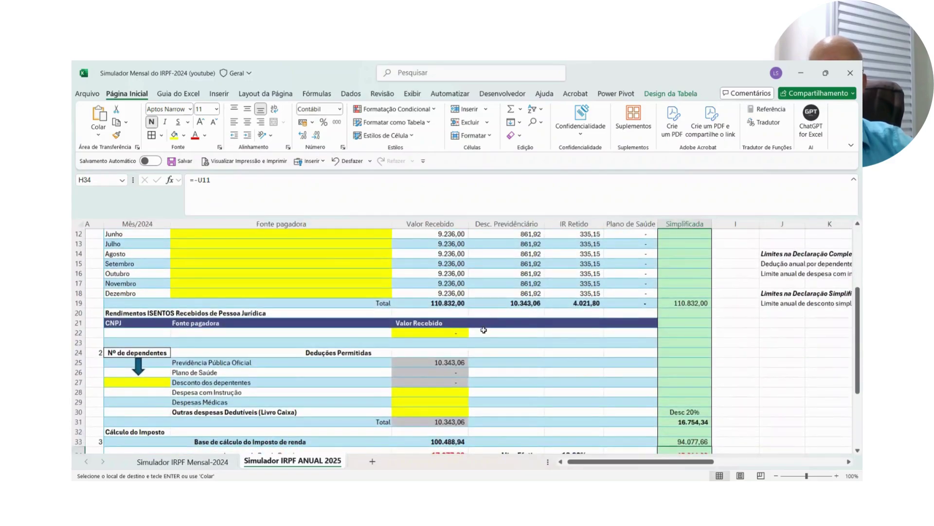
{"action": "scroll", "coordinate": [484, 330], "scroll_direction": "down", "scroll_amount": 2}
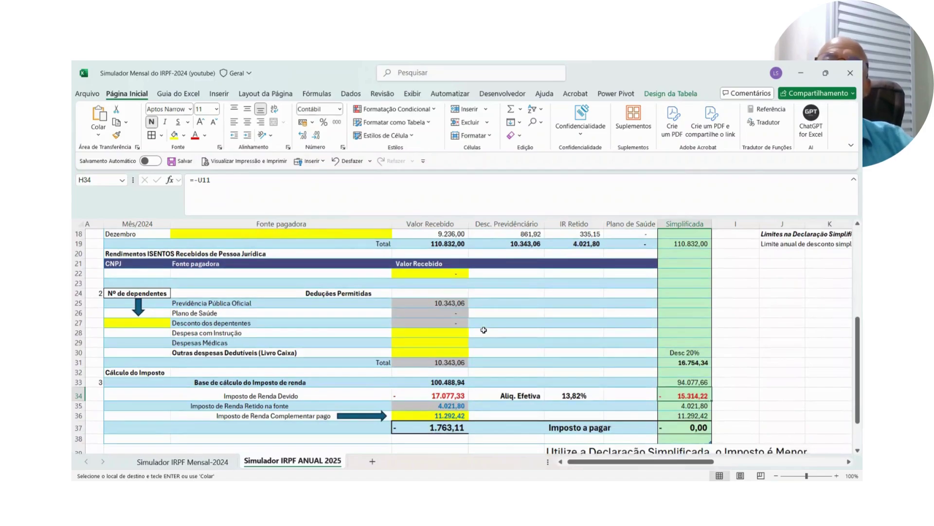
{"action": "scroll", "coordinate": [484, 330], "scroll_direction": "down", "scroll_amount": 2}
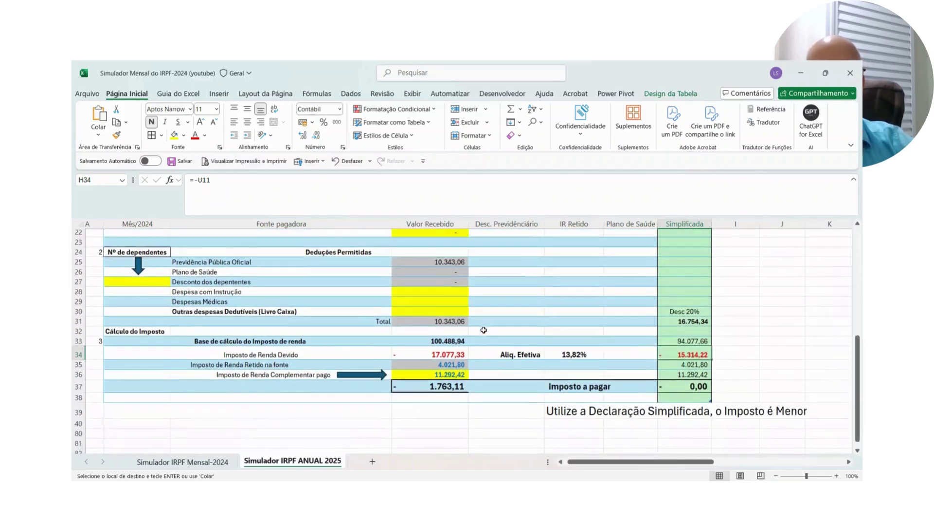
{"action": "scroll", "coordinate": [482, 338], "scroll_direction": "up", "scroll_amount": 2}
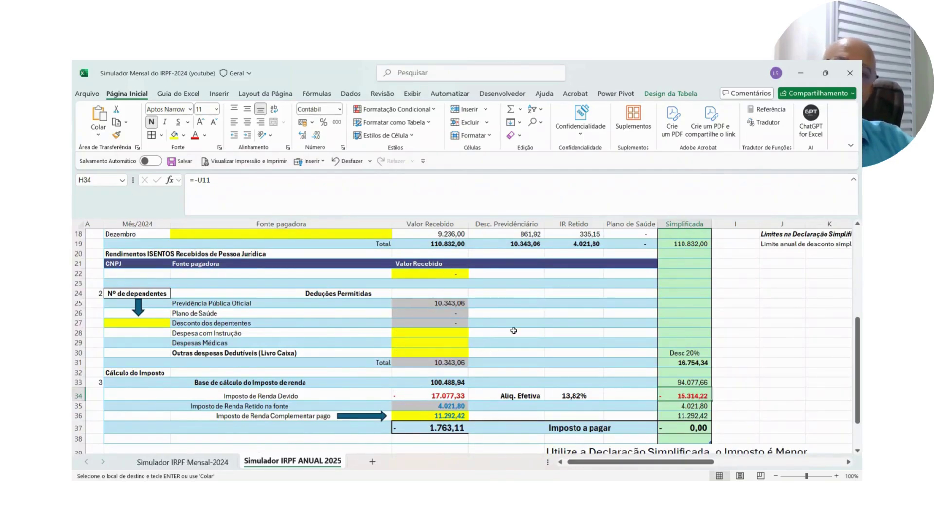
Return to the Simulador IRPF Mensal-2024 sheet and review the monthly table's Total Anual and the renda 1 to renda 3 breakdown
{"action": "left_click", "coordinate": [224, 467]}
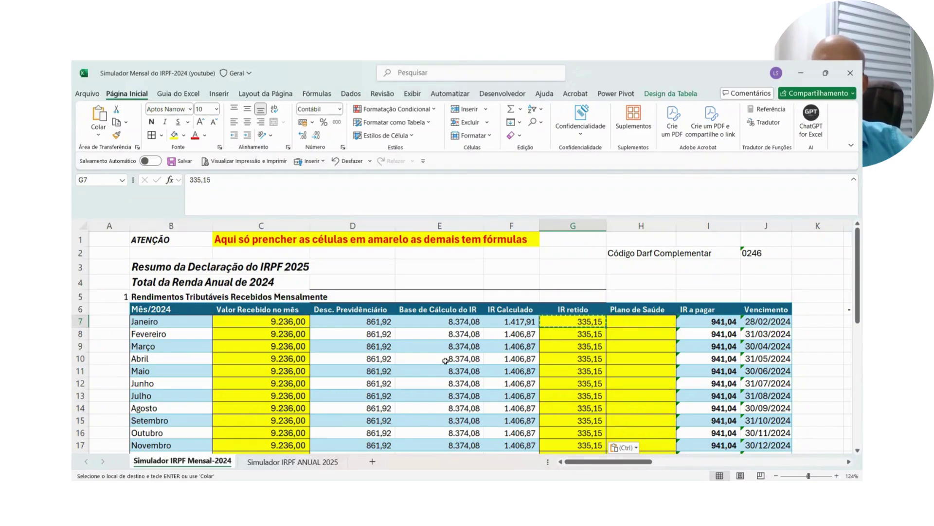
{"action": "scroll", "coordinate": [445, 360], "scroll_direction": "down", "scroll_amount": 5}
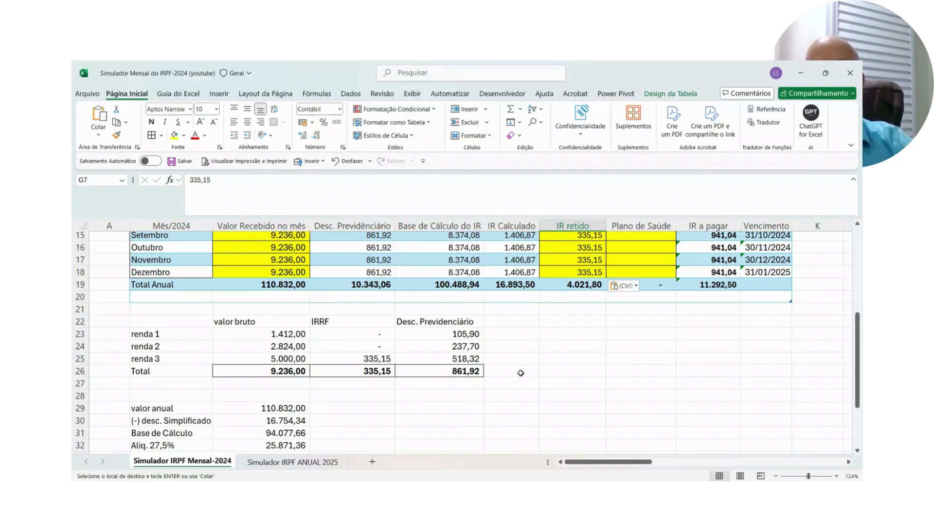
{"action": "scroll", "coordinate": [521, 372], "scroll_direction": "up", "scroll_amount": 1}
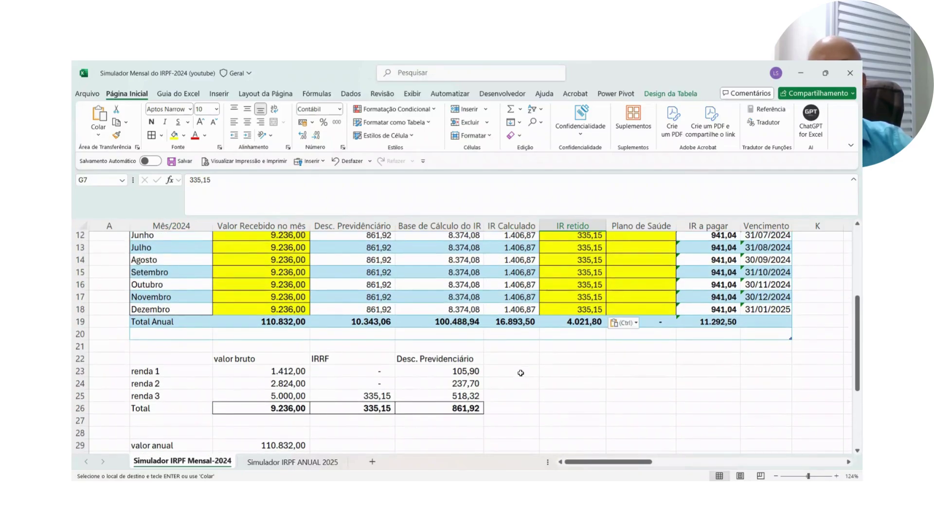